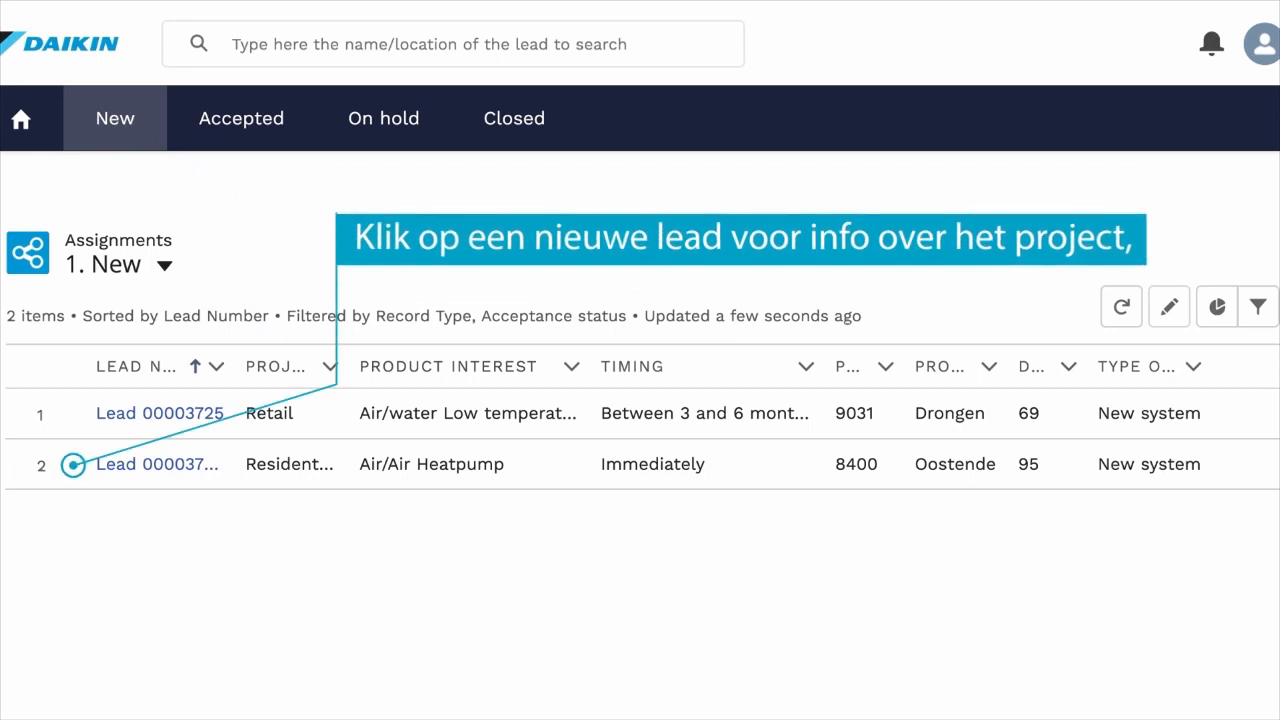
- Open the new Air/Air Heatpump lead in Oostende, accept it and save the acceptance
click(132, 468)
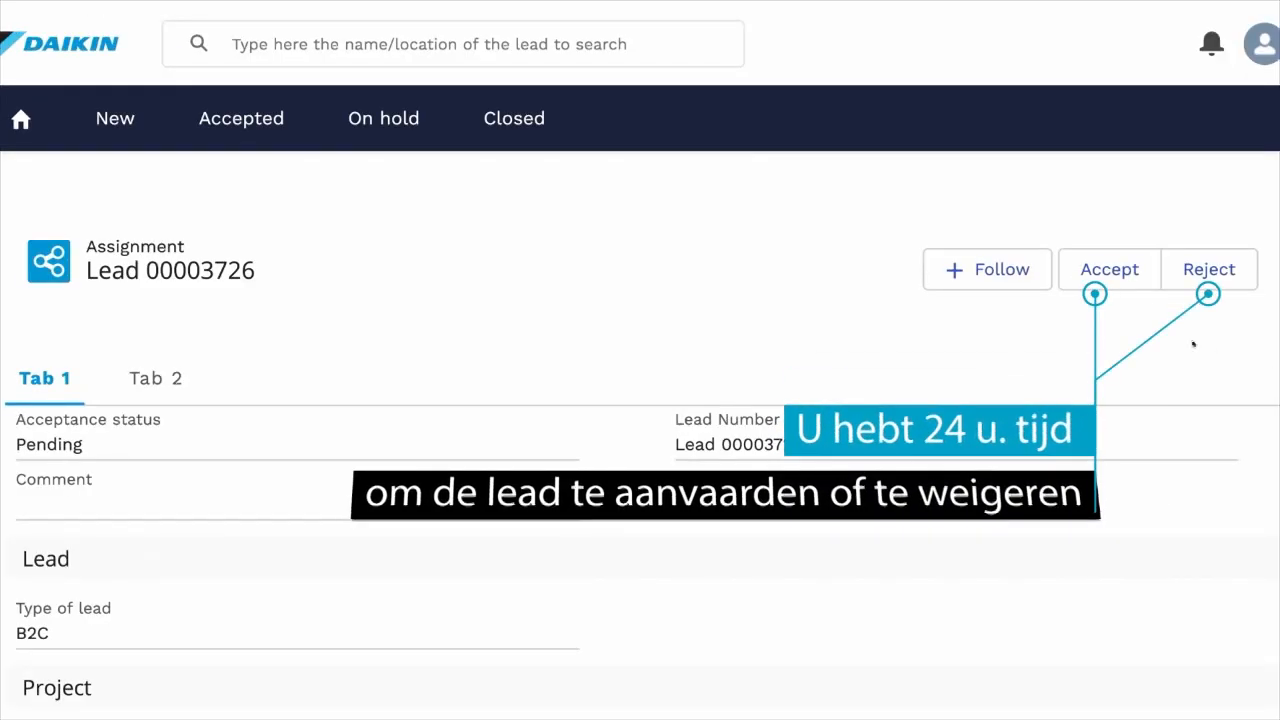
click(1136, 278)
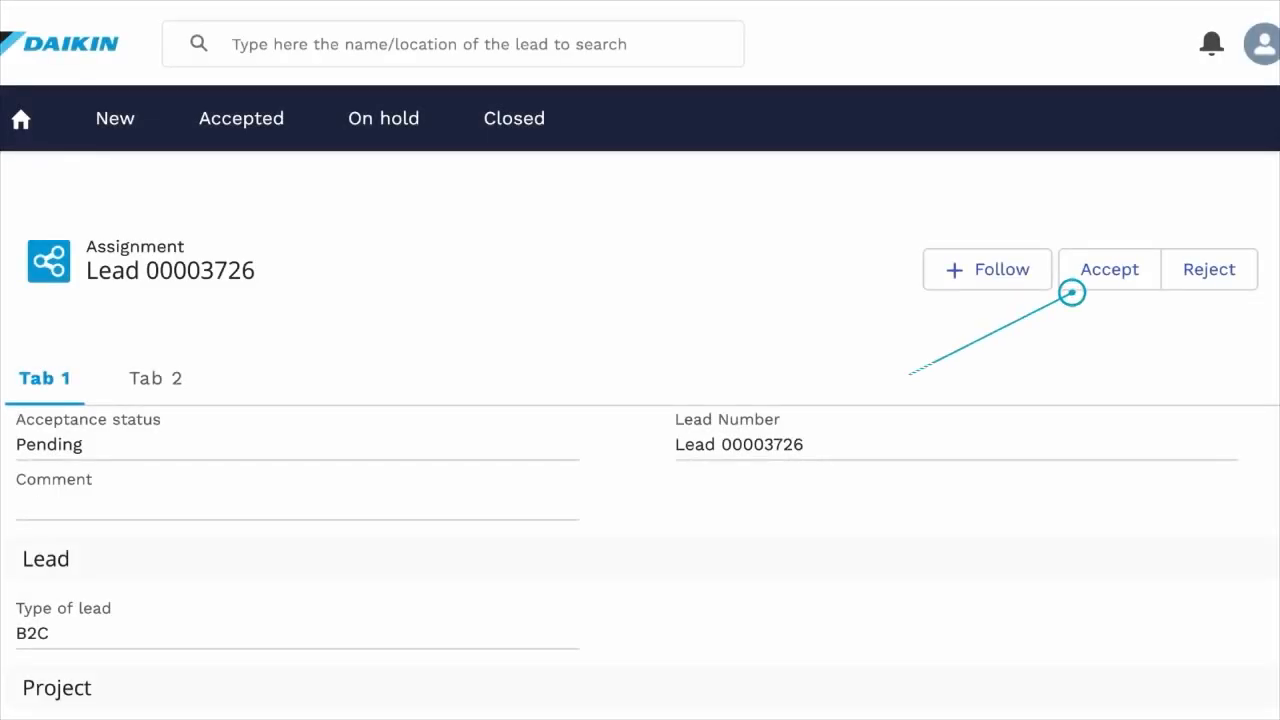
click(1127, 272)
mouse_move(831, 310)
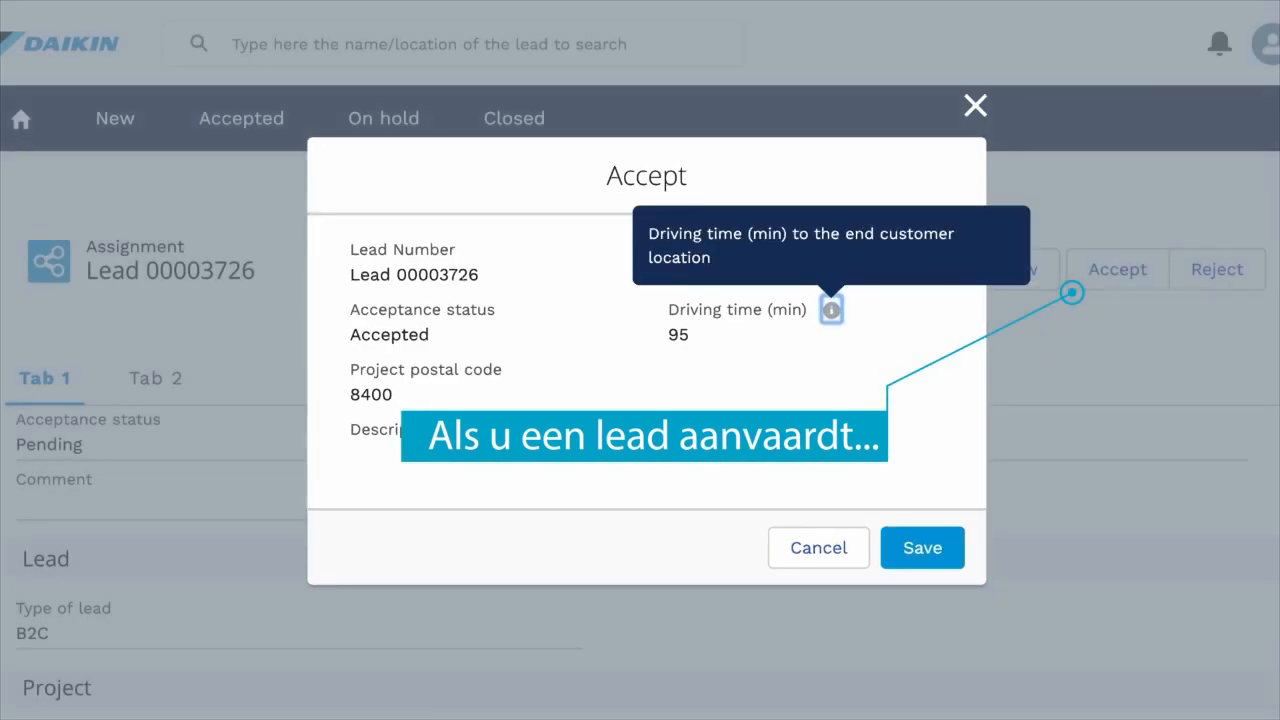
click(935, 558)
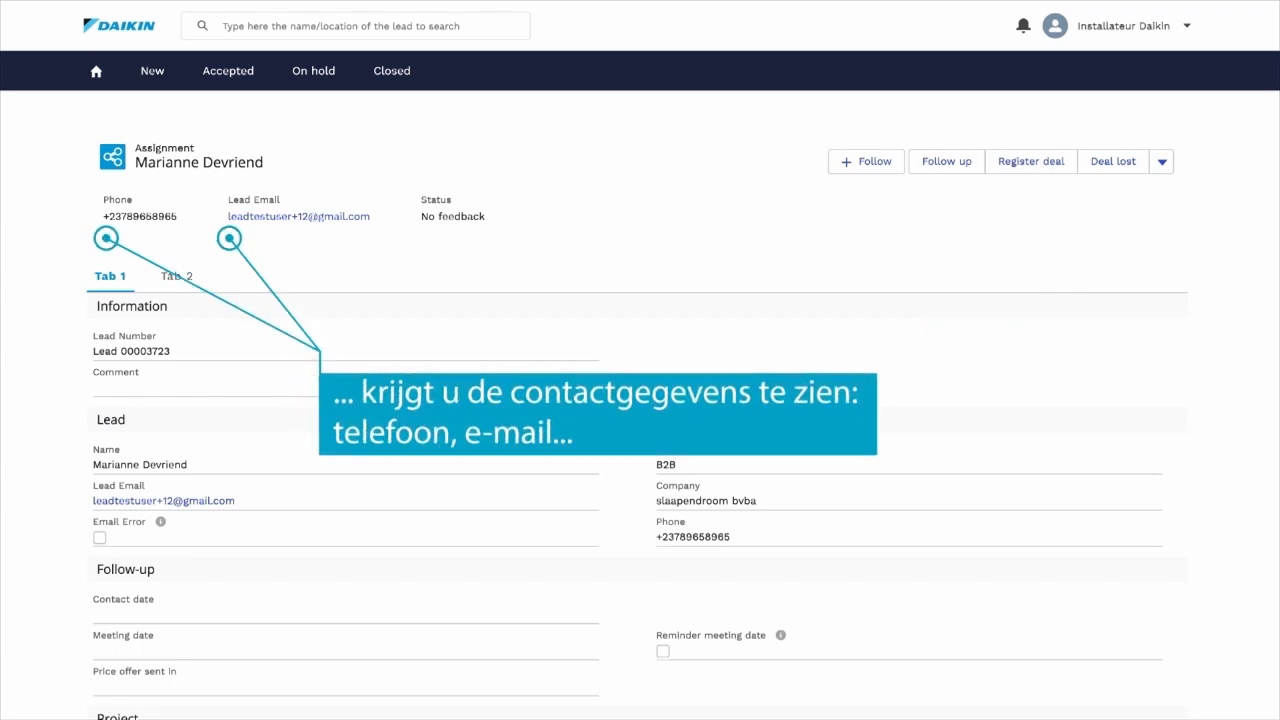
- Review the accepted lead's contact details, project information and address on its assignment page
scroll(640, 405, down, 1)
scroll(640, 405, down, 2)
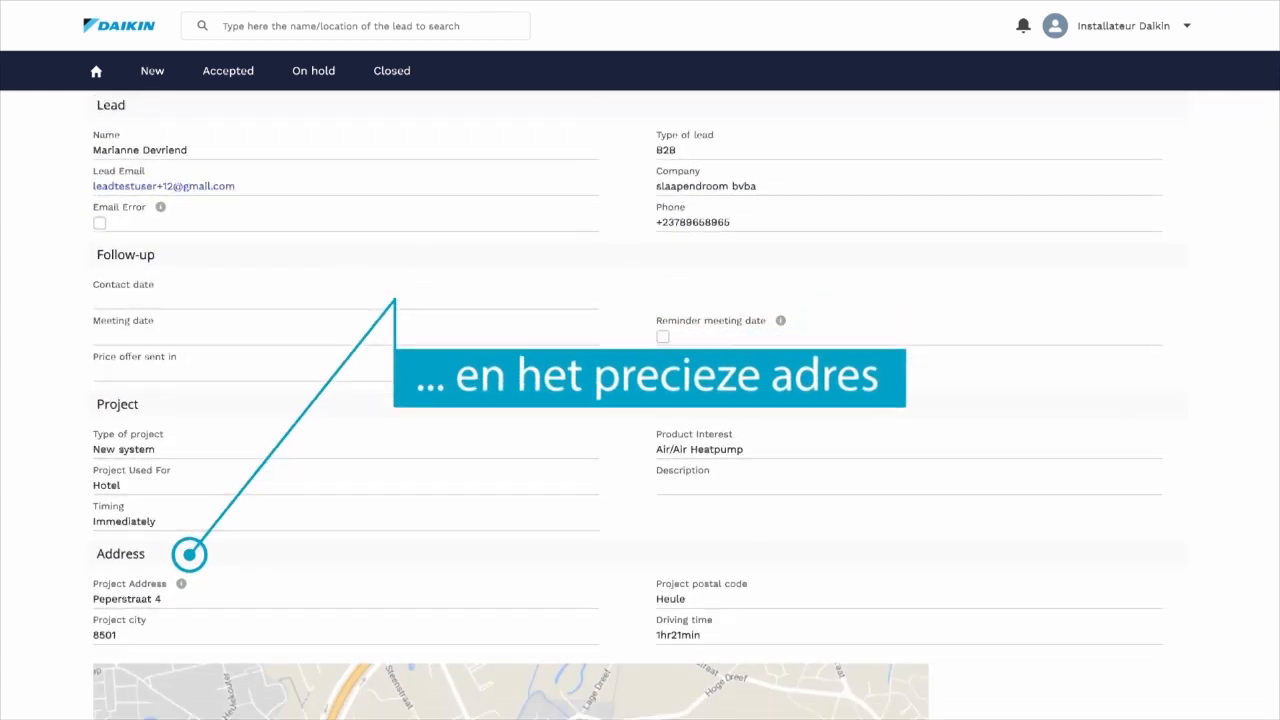
scroll(640, 405, down, 2)
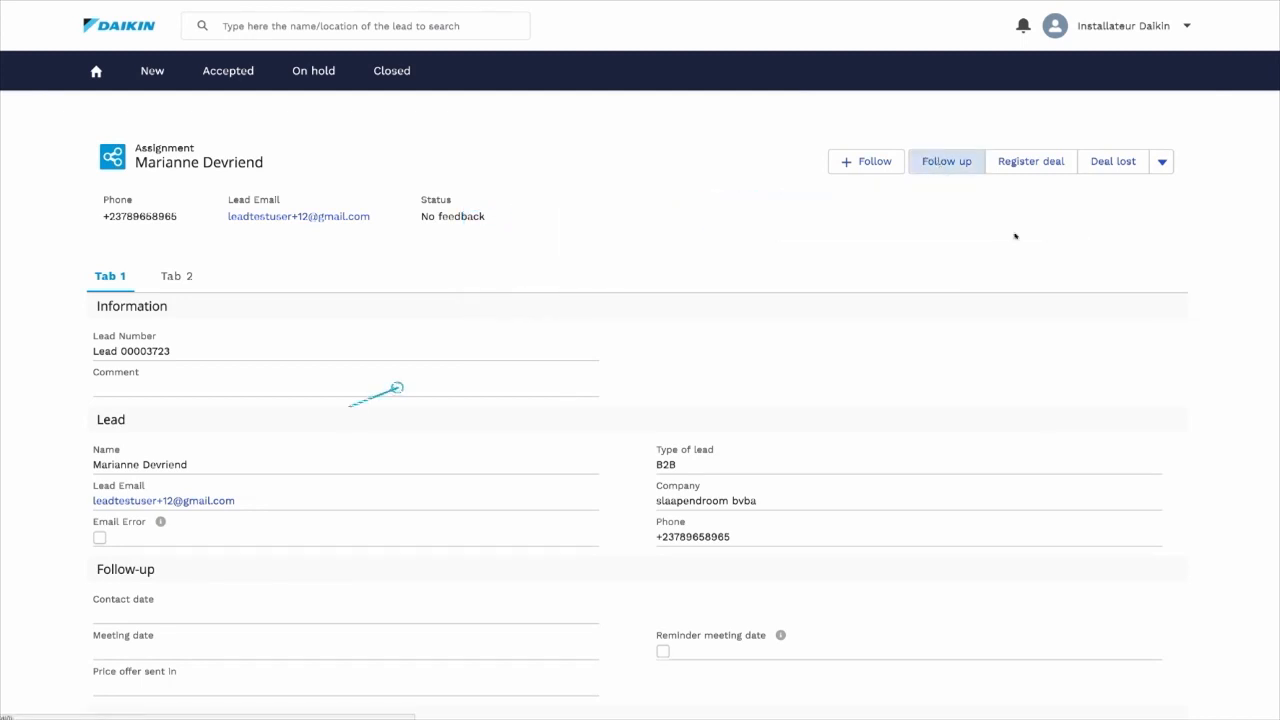
- Set the lead's follow-up meeting date to 30/05/2018 and enable the meeting date reminder
click(946, 161)
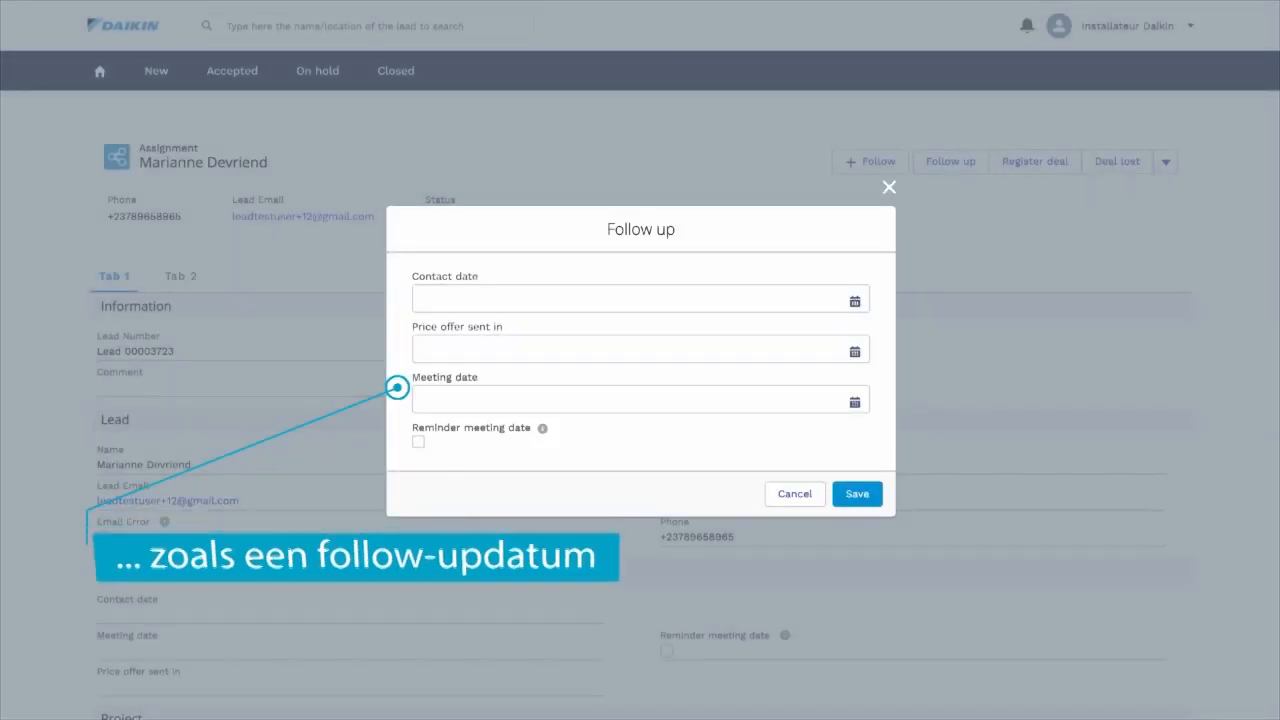
click(639, 399)
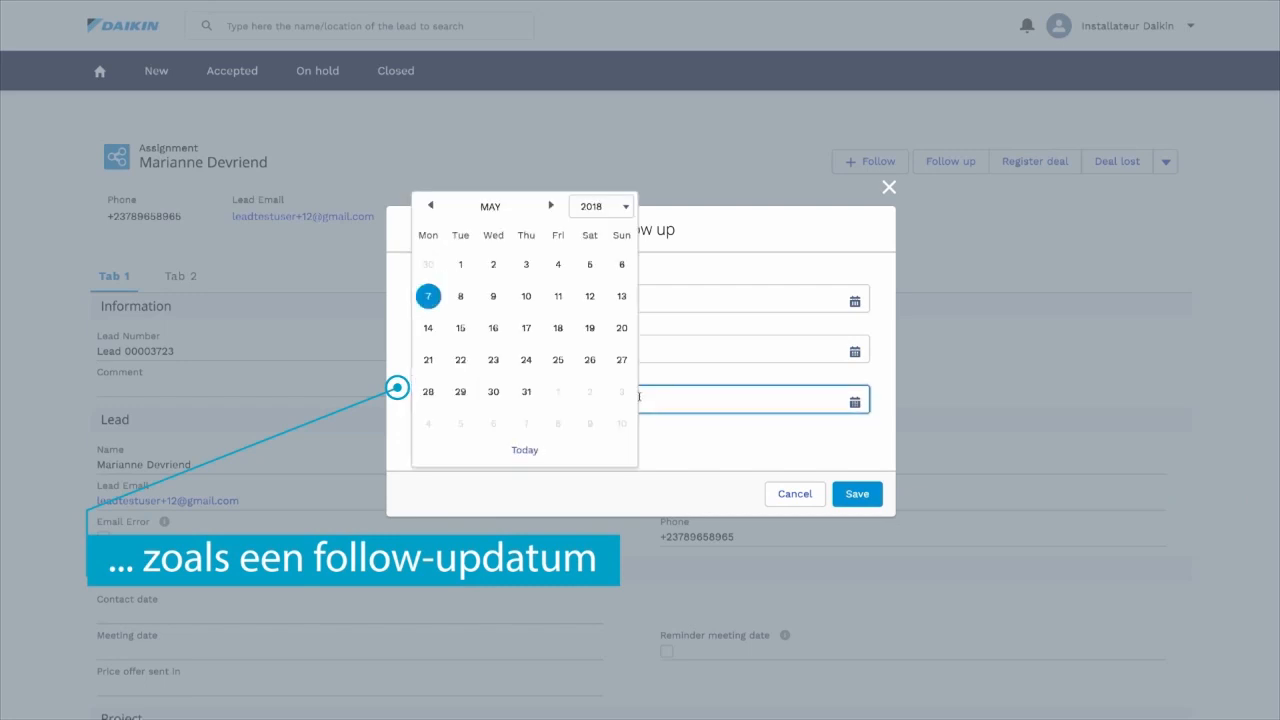
click(493, 392)
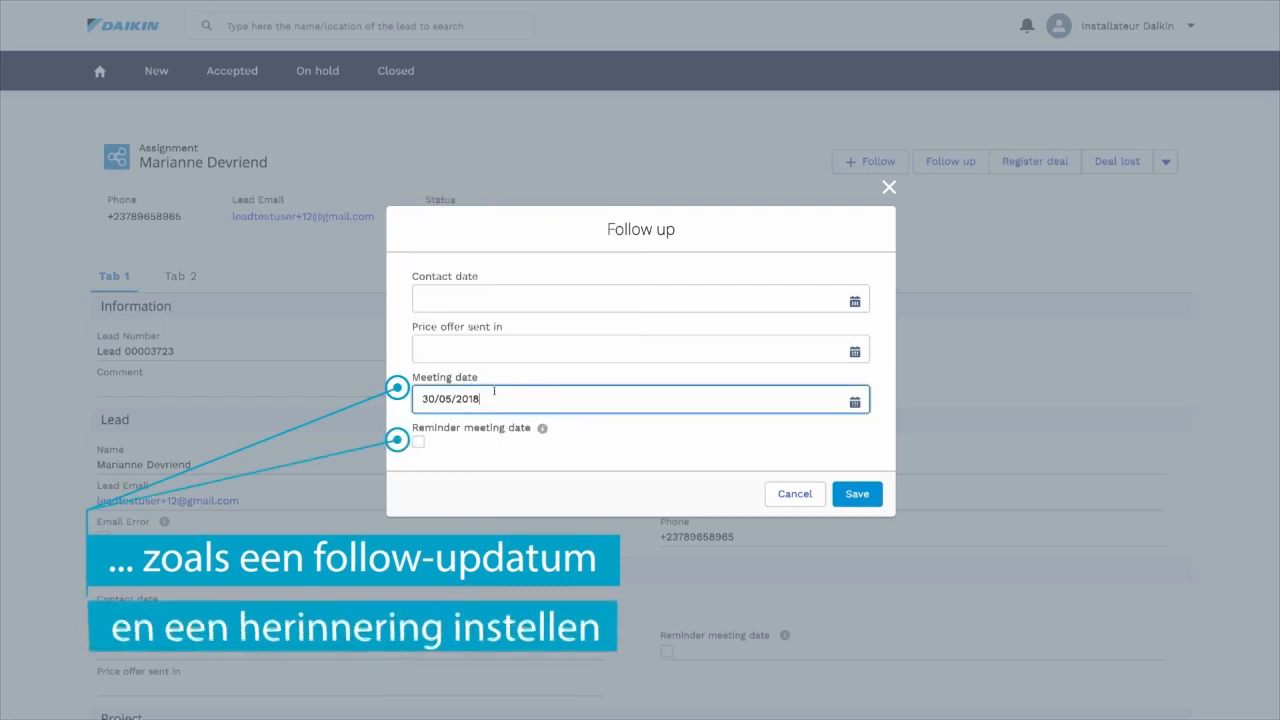
click(418, 443)
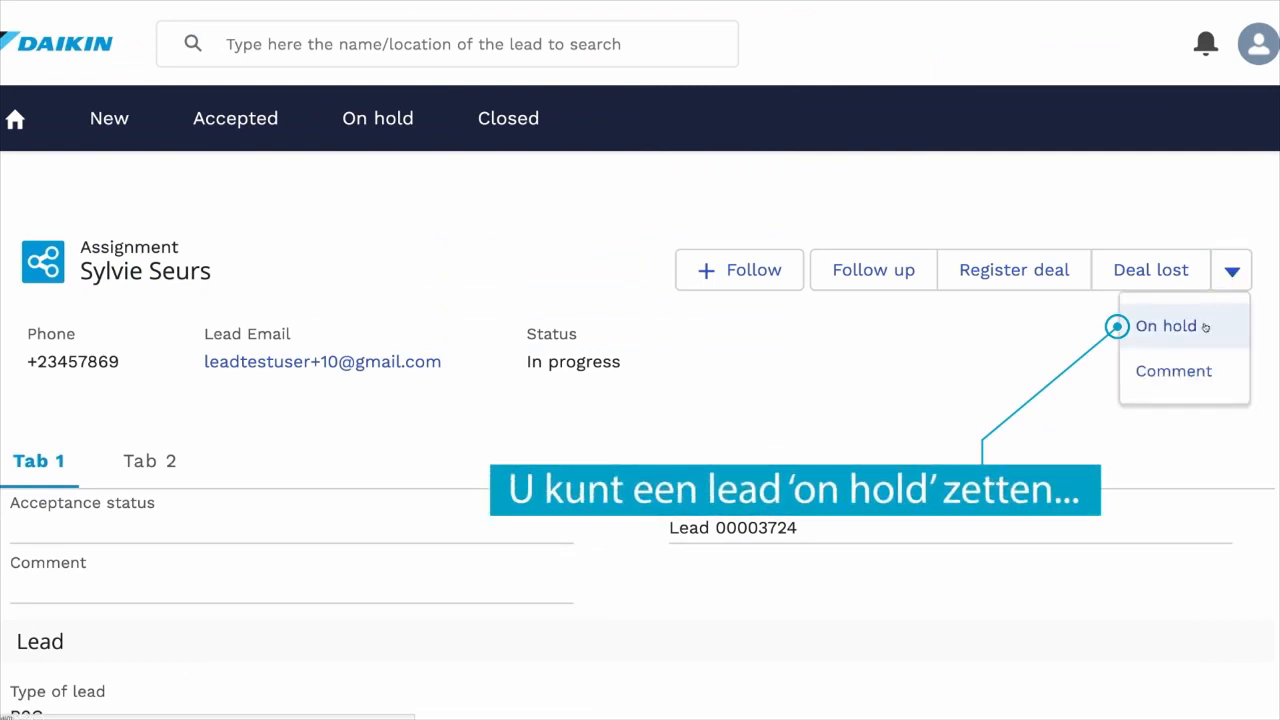
- Put the in-progress lead on hold until 13/06/2018, save, and open that lead from the on-hold list
click(1203, 329)
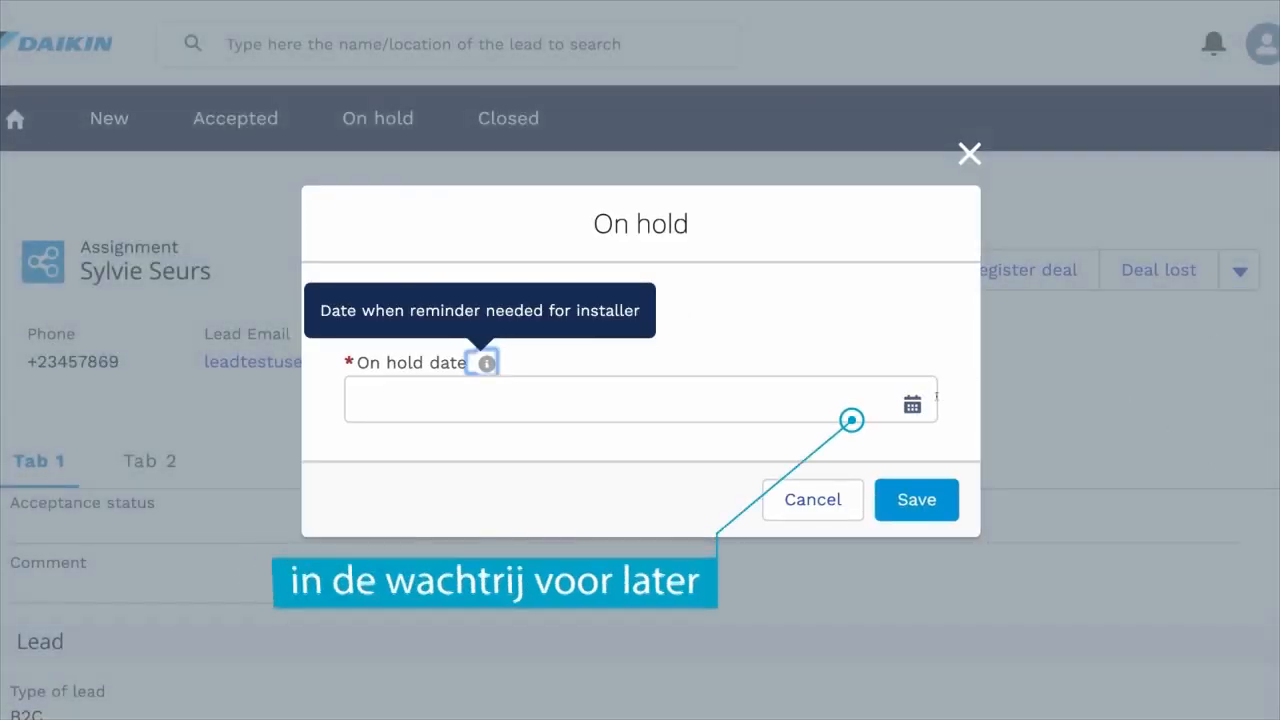
click(849, 421)
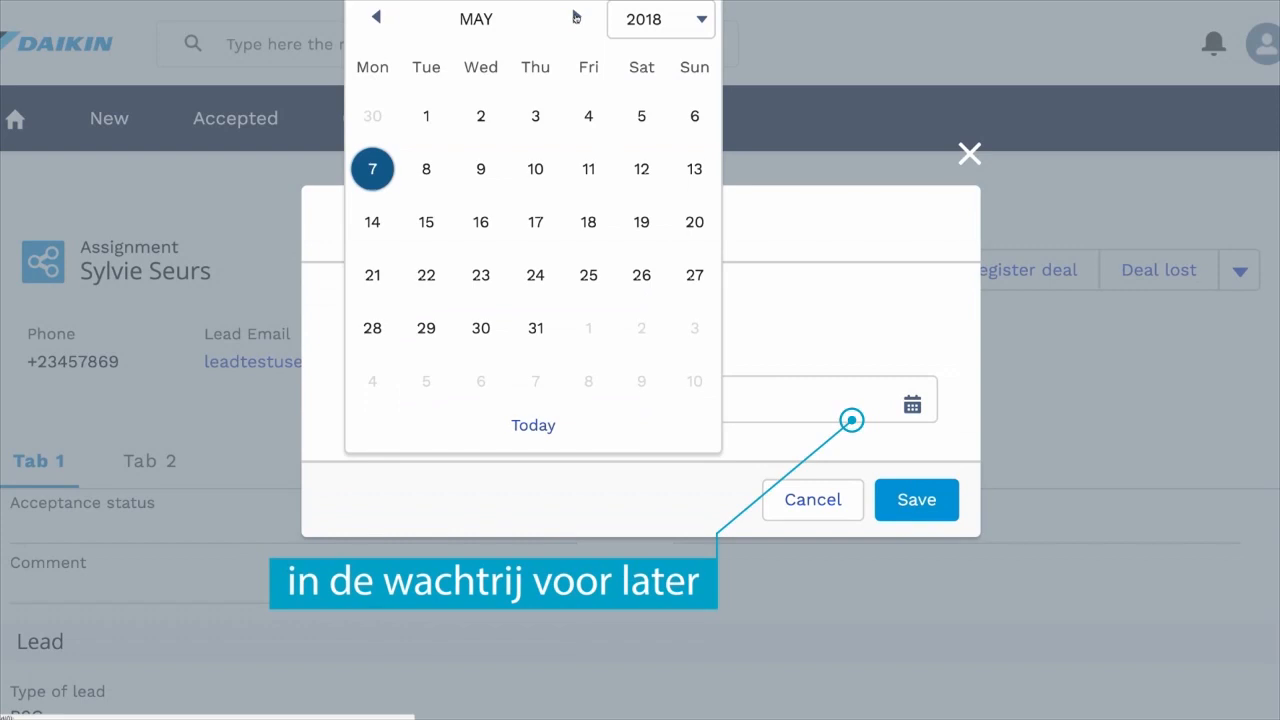
click(576, 17)
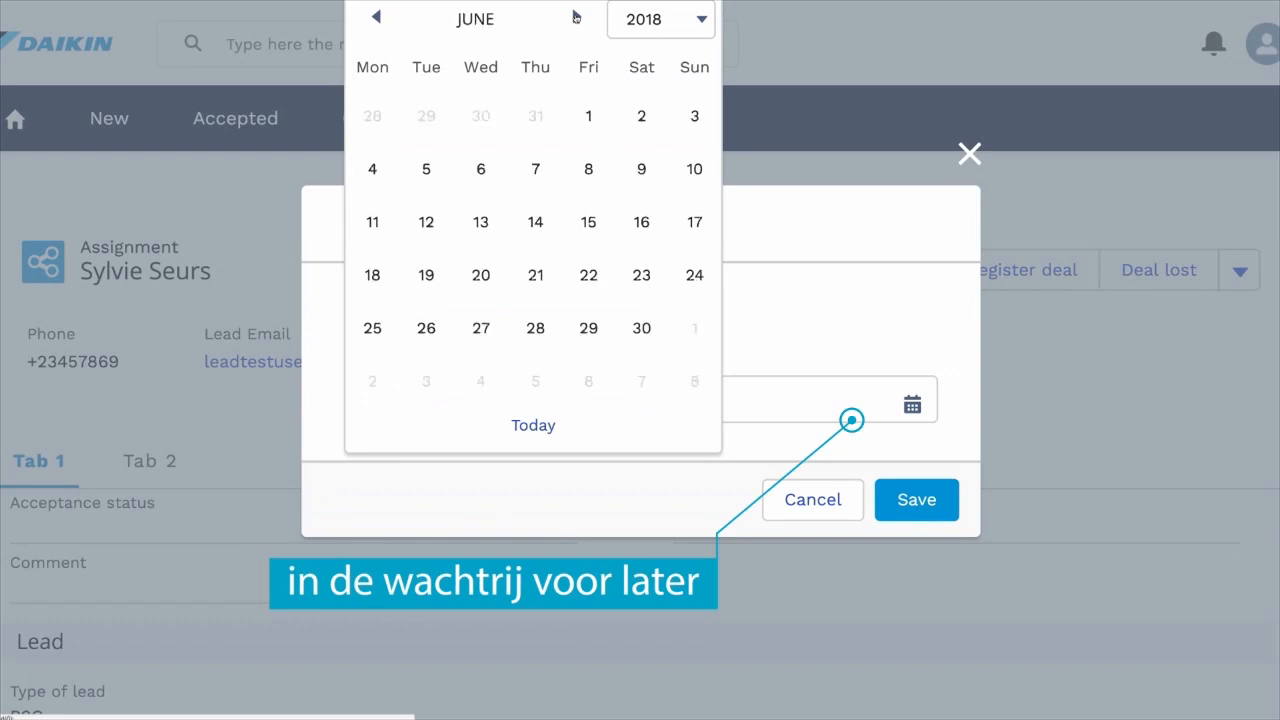
click(481, 222)
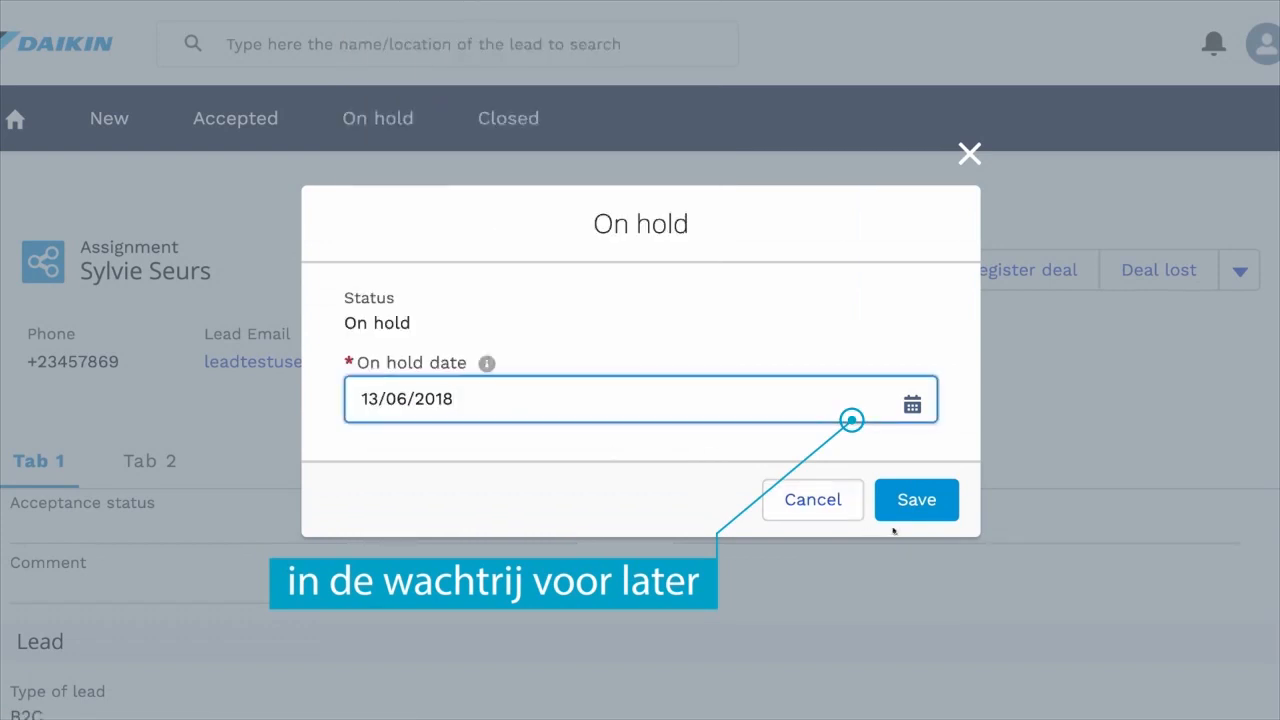
click(916, 500)
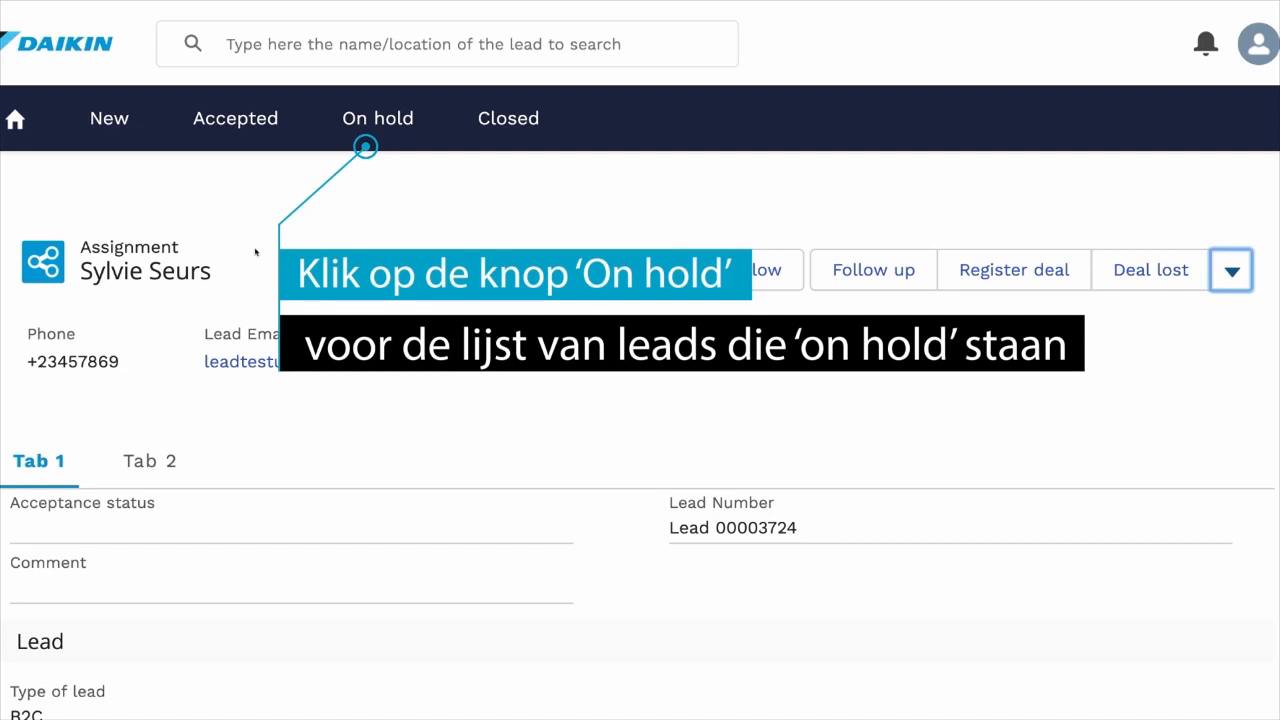
click(380, 119)
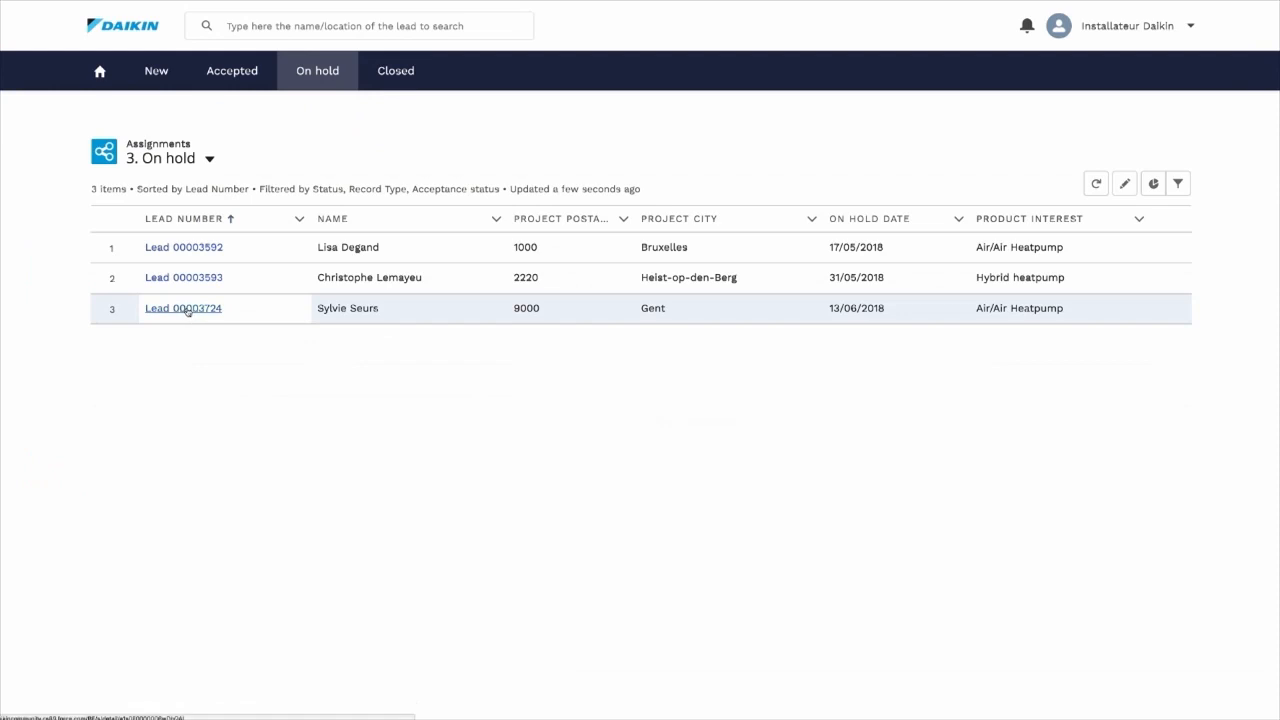
click(187, 311)
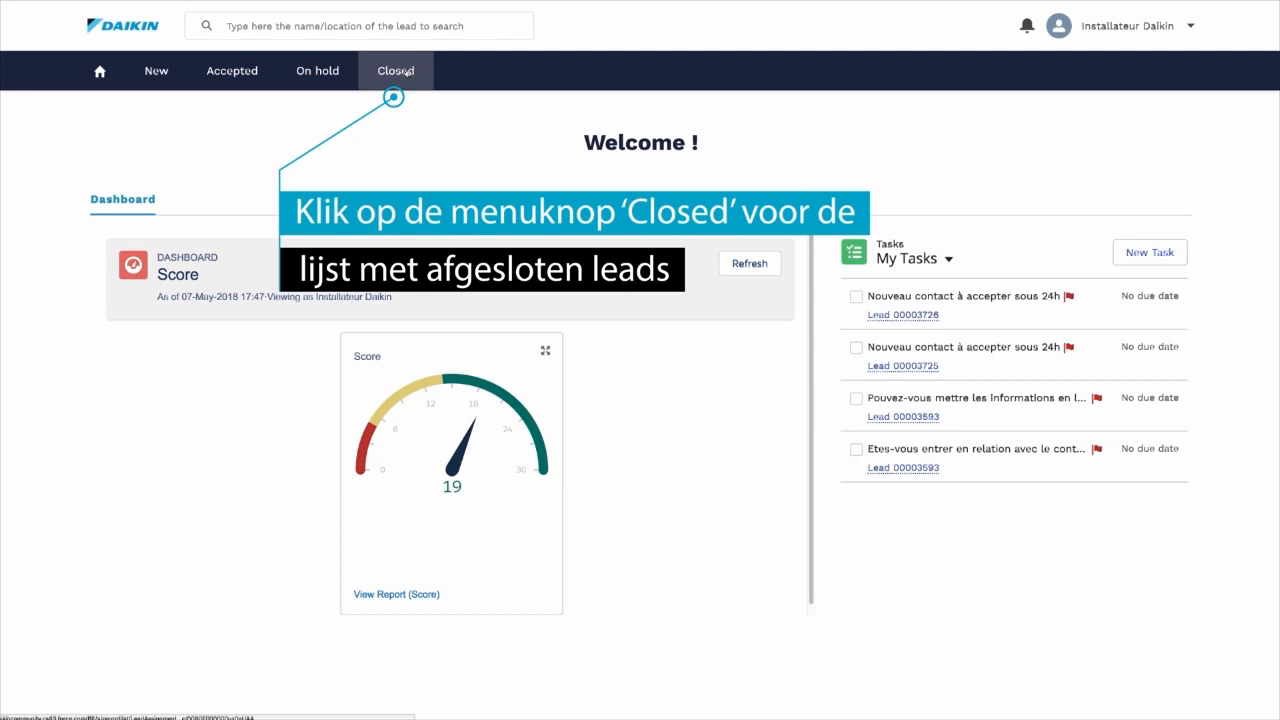
- Open the won Heule lead from the list of closed leads and examine its details down to the scorecard
click(409, 71)
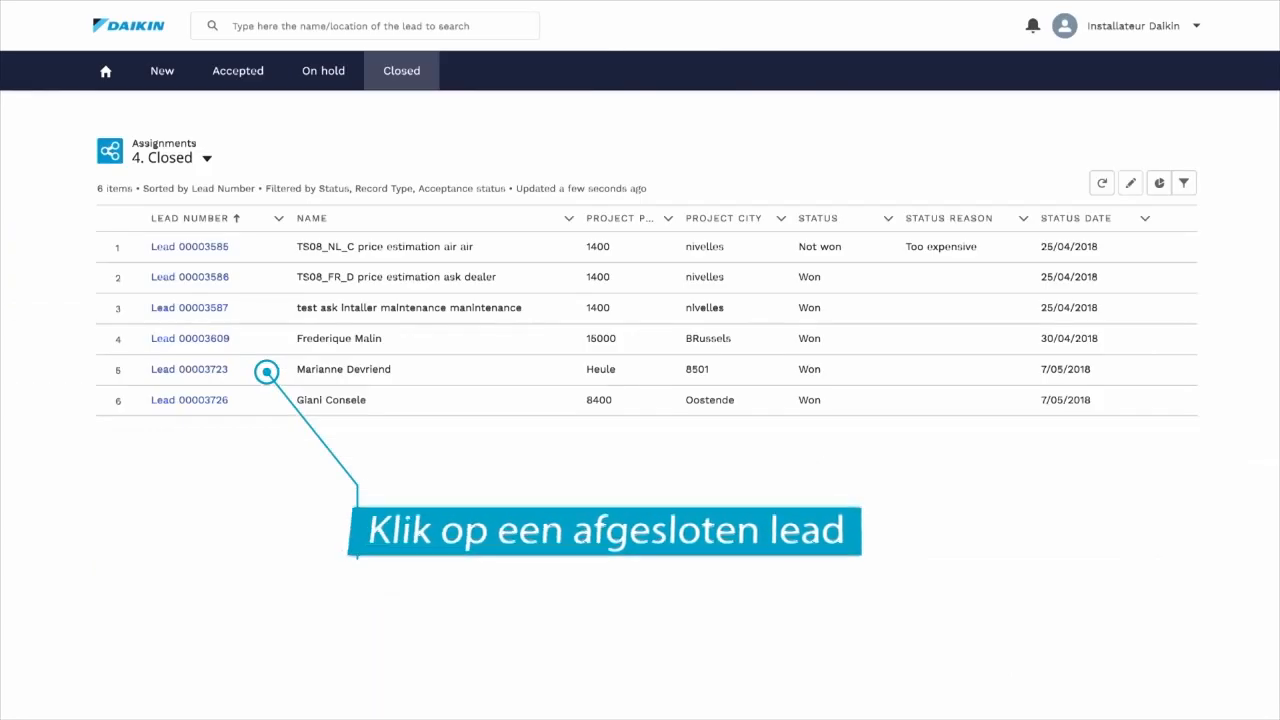
click(193, 370)
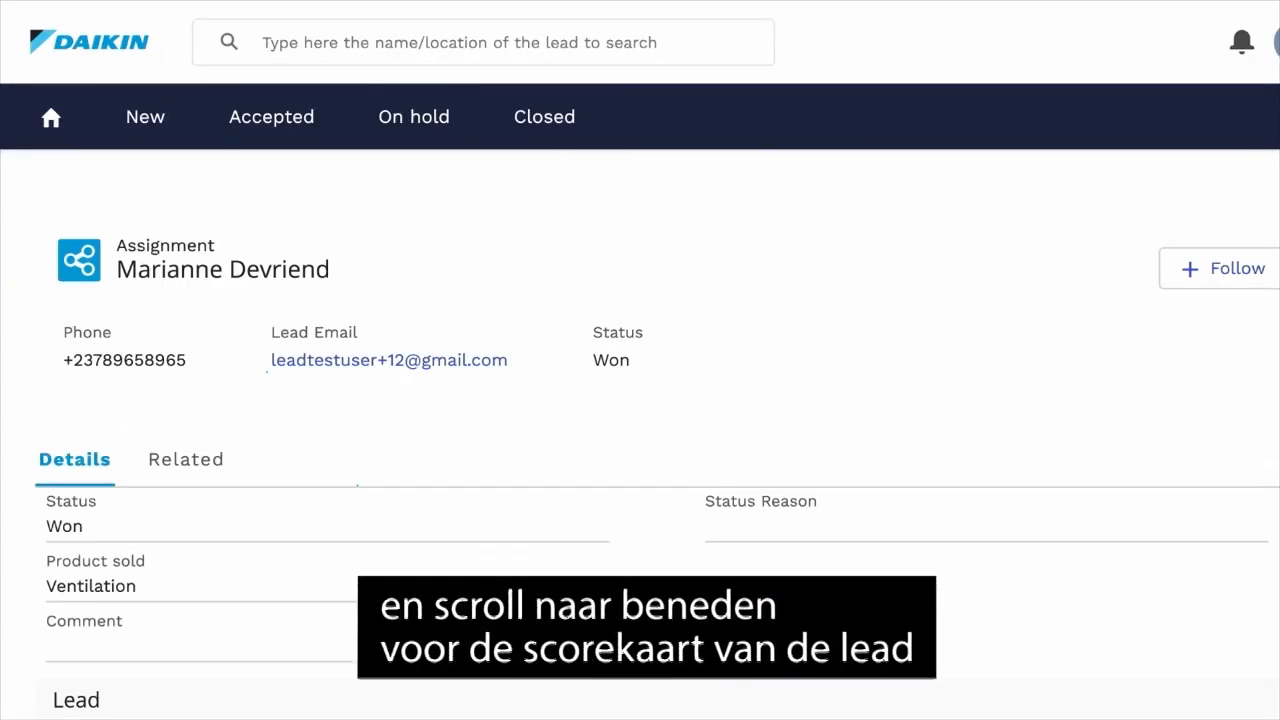
scroll(640, 430, down, 5)
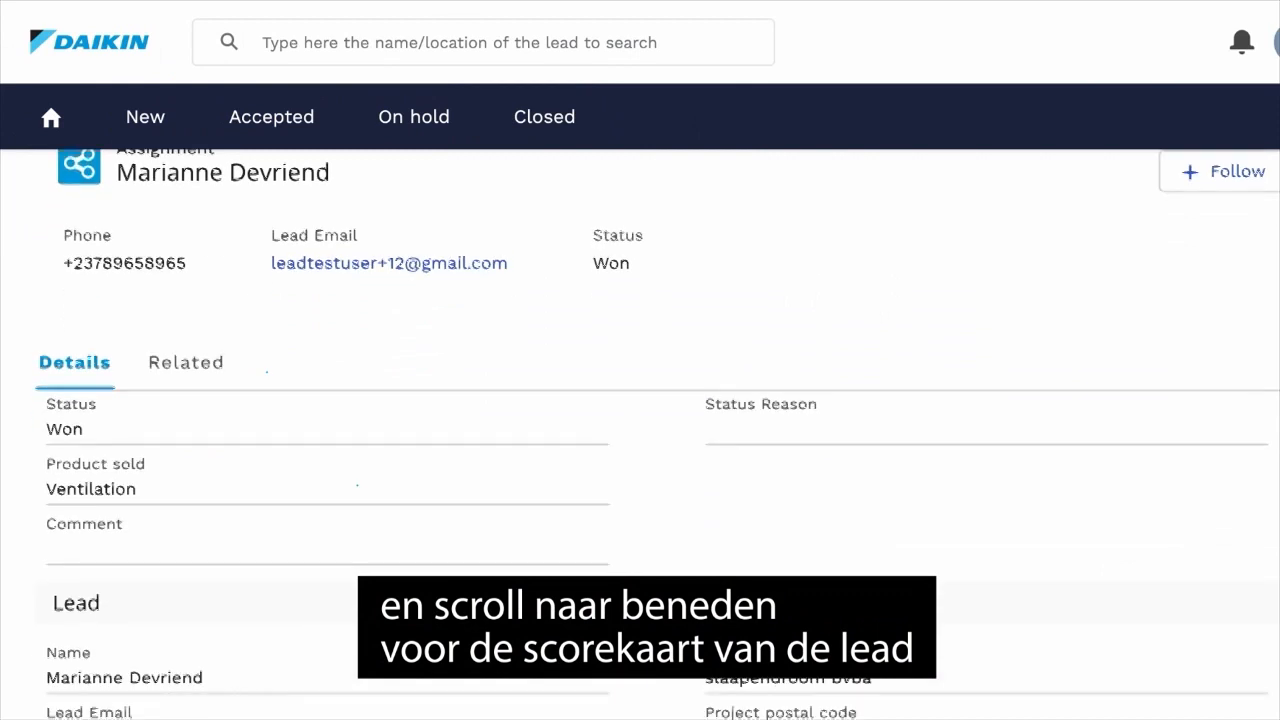
scroll(640, 430, down, 3)
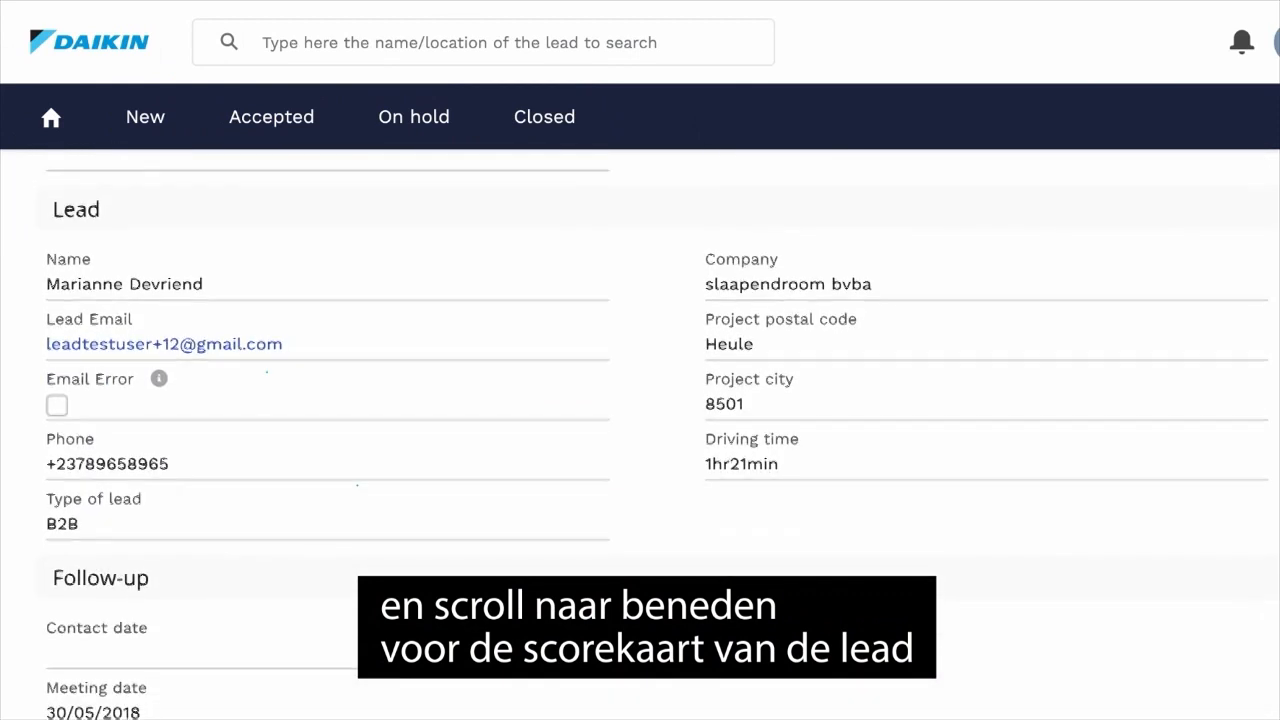
scroll(640, 430, down, 6)
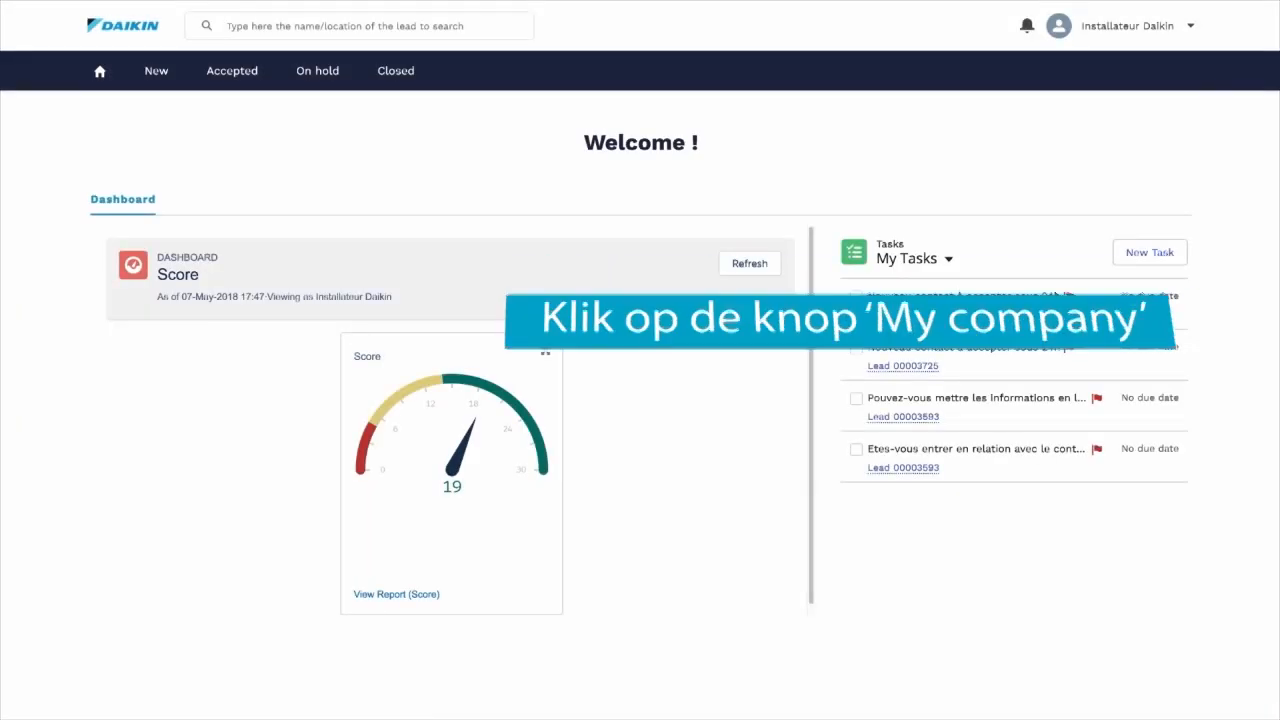
- Open the company account and check its installer languages and Daikin showroom setting without changing them
click(1190, 27)
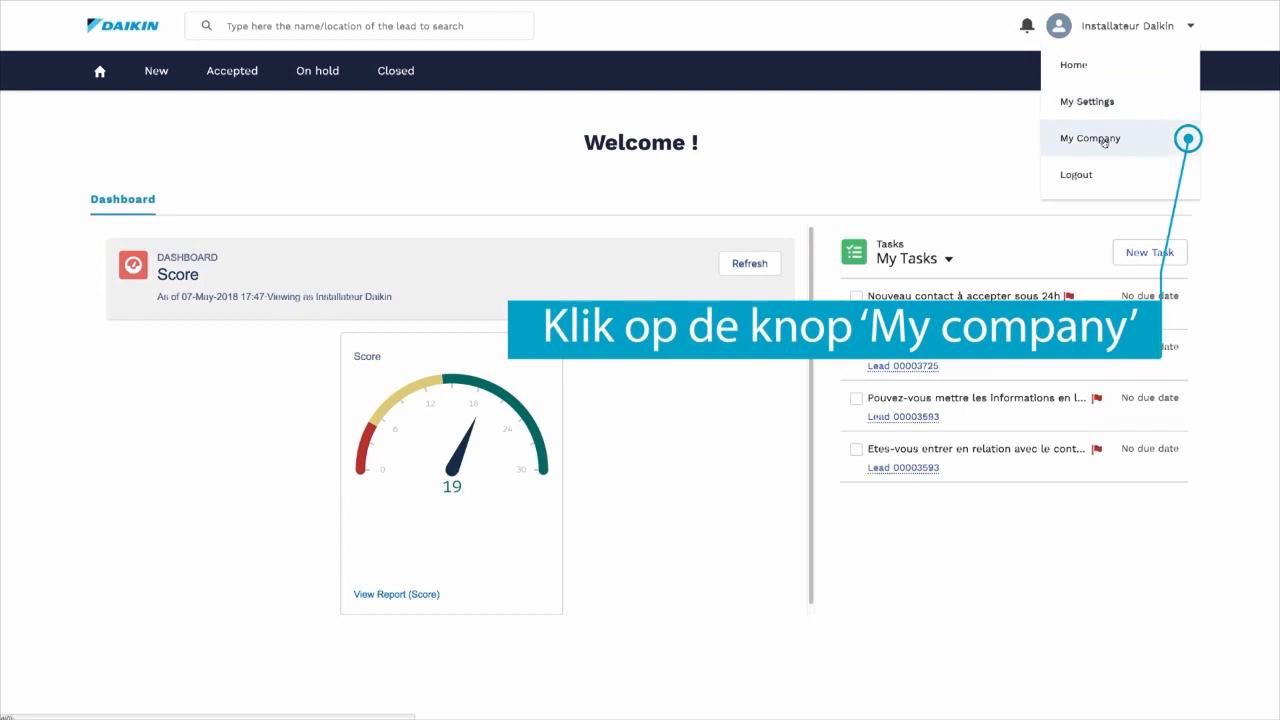
click(1104, 142)
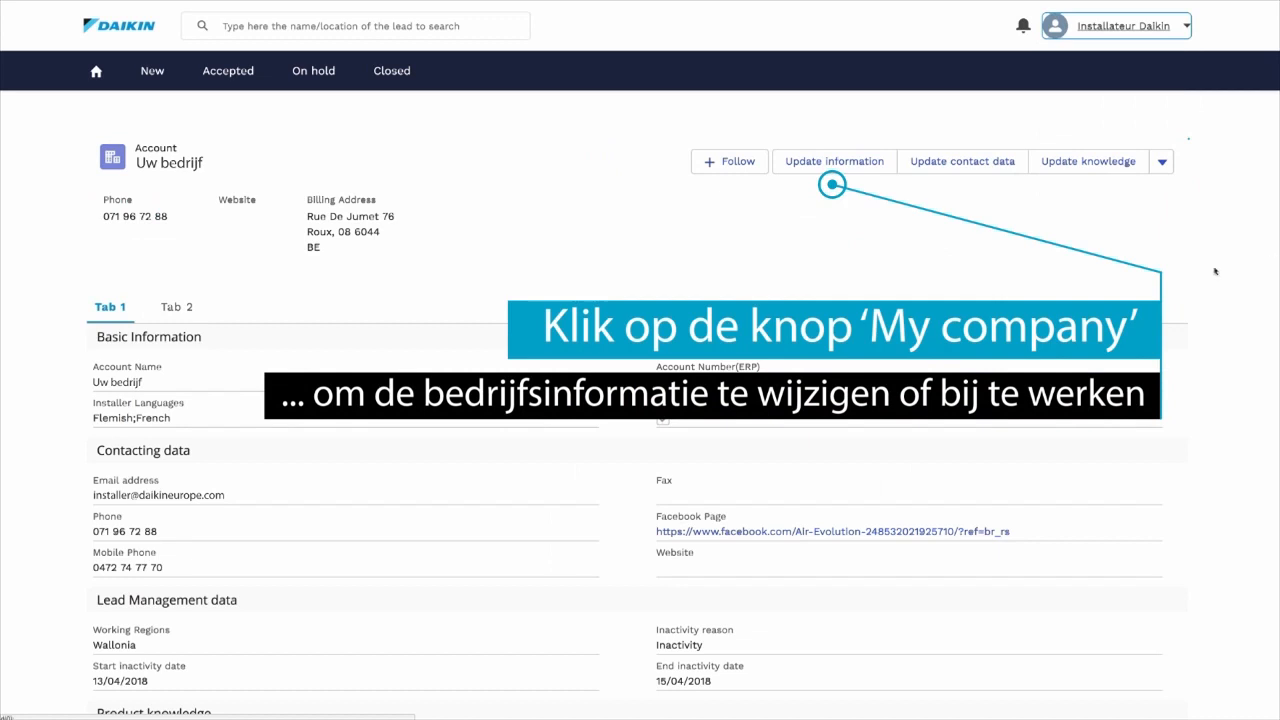
click(847, 162)
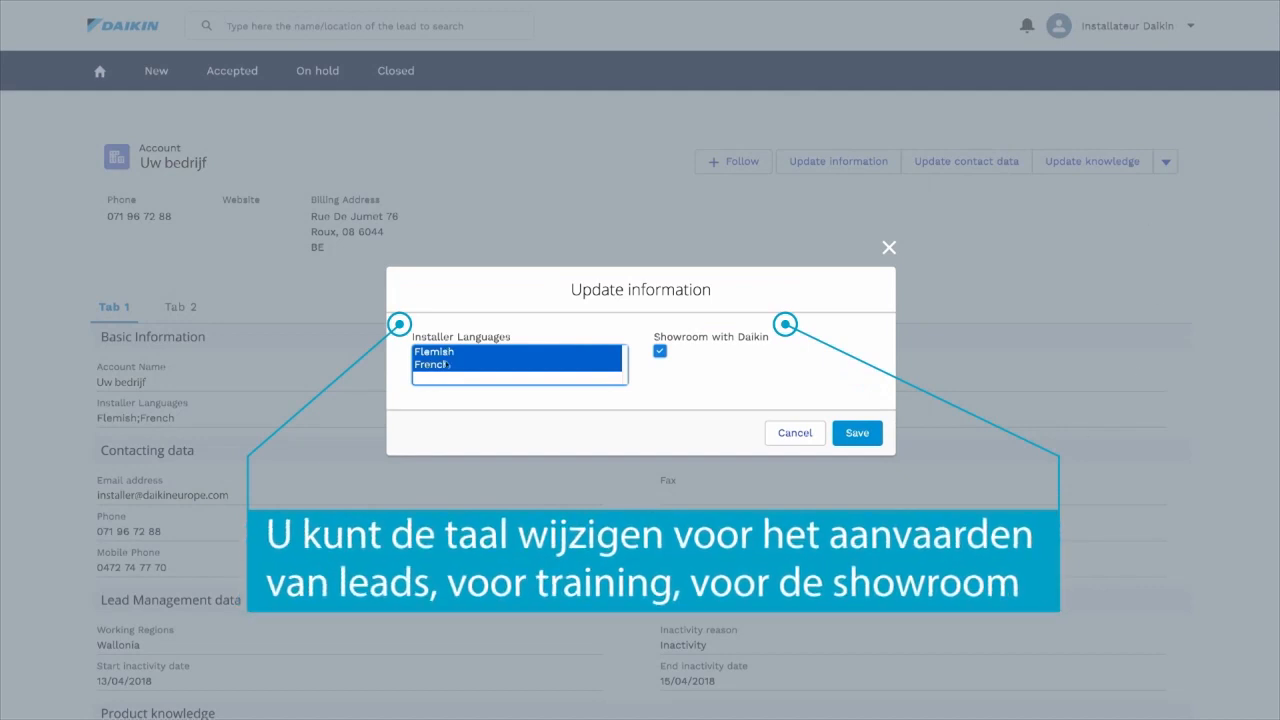
click(888, 249)
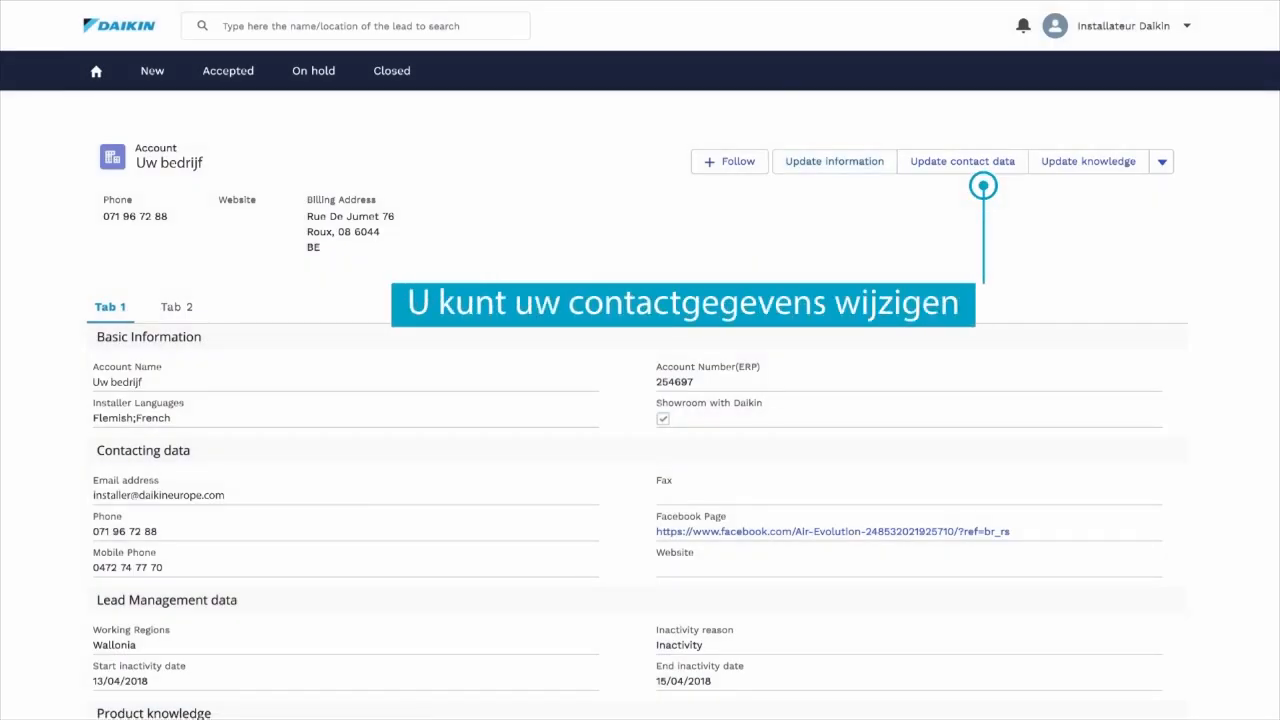
- Check the company's contact data form, leave it without changes, and view the product knowledge form
click(956, 166)
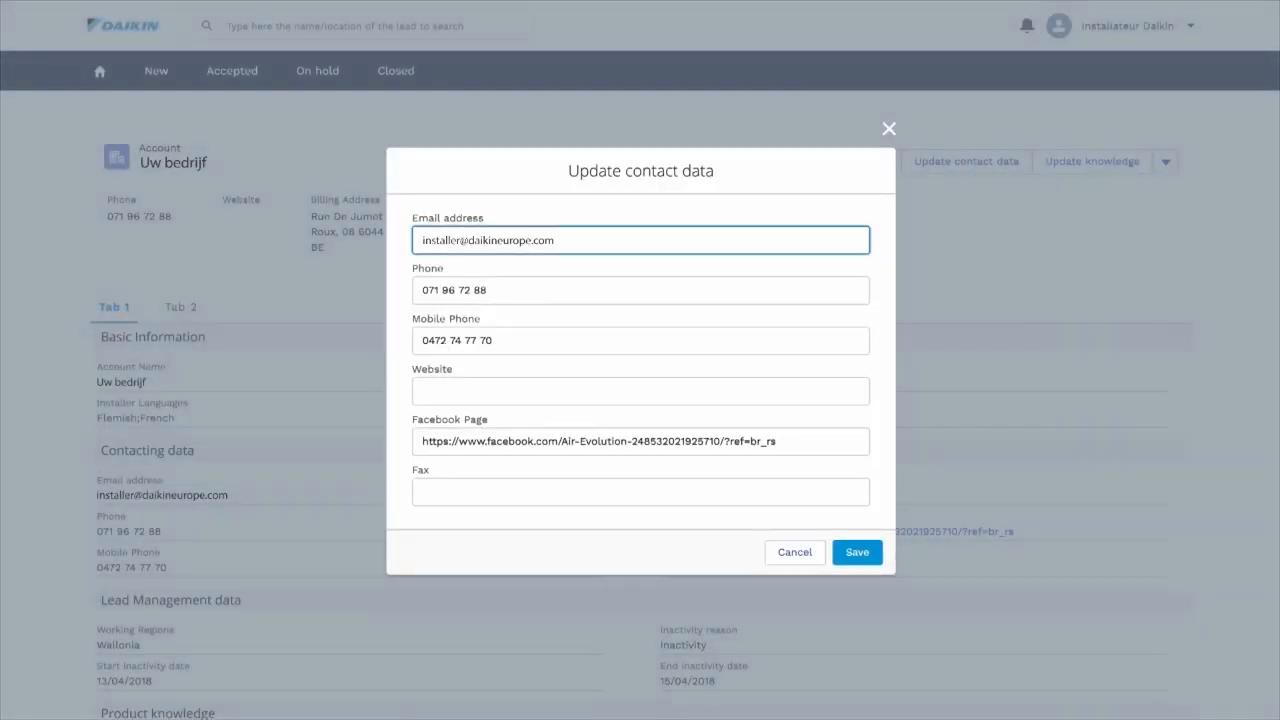
click(889, 130)
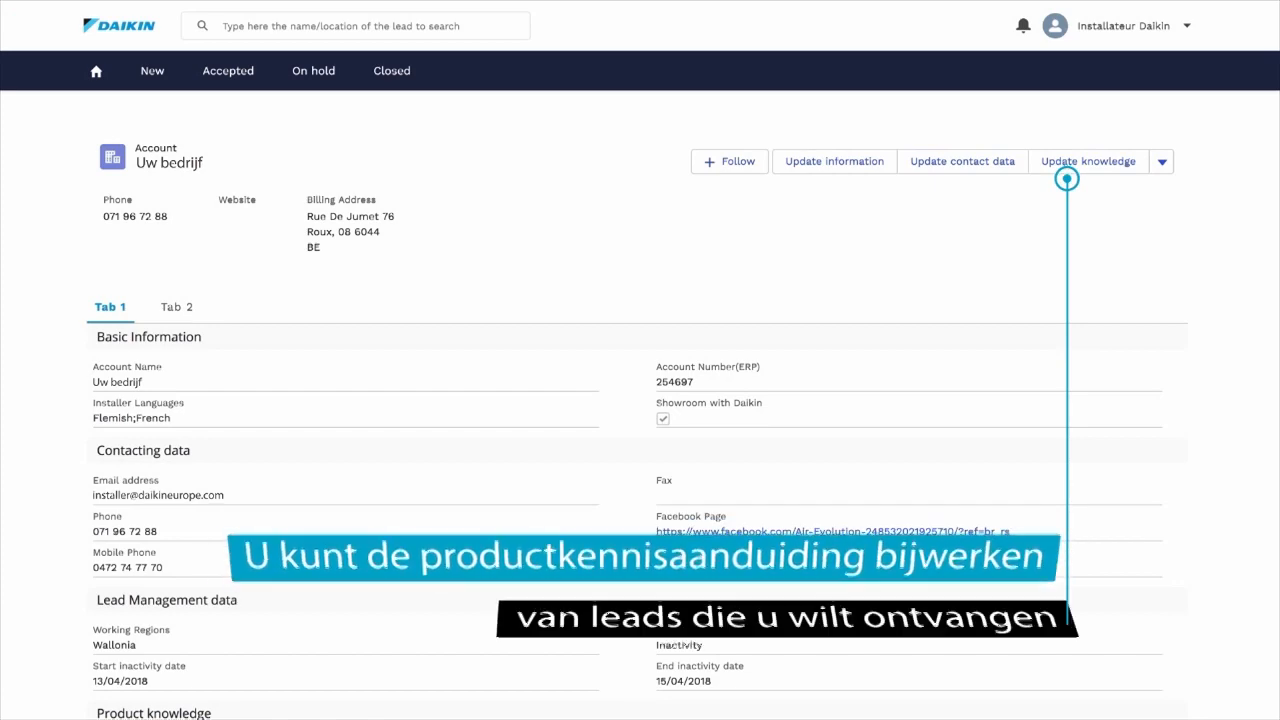
click(1088, 161)
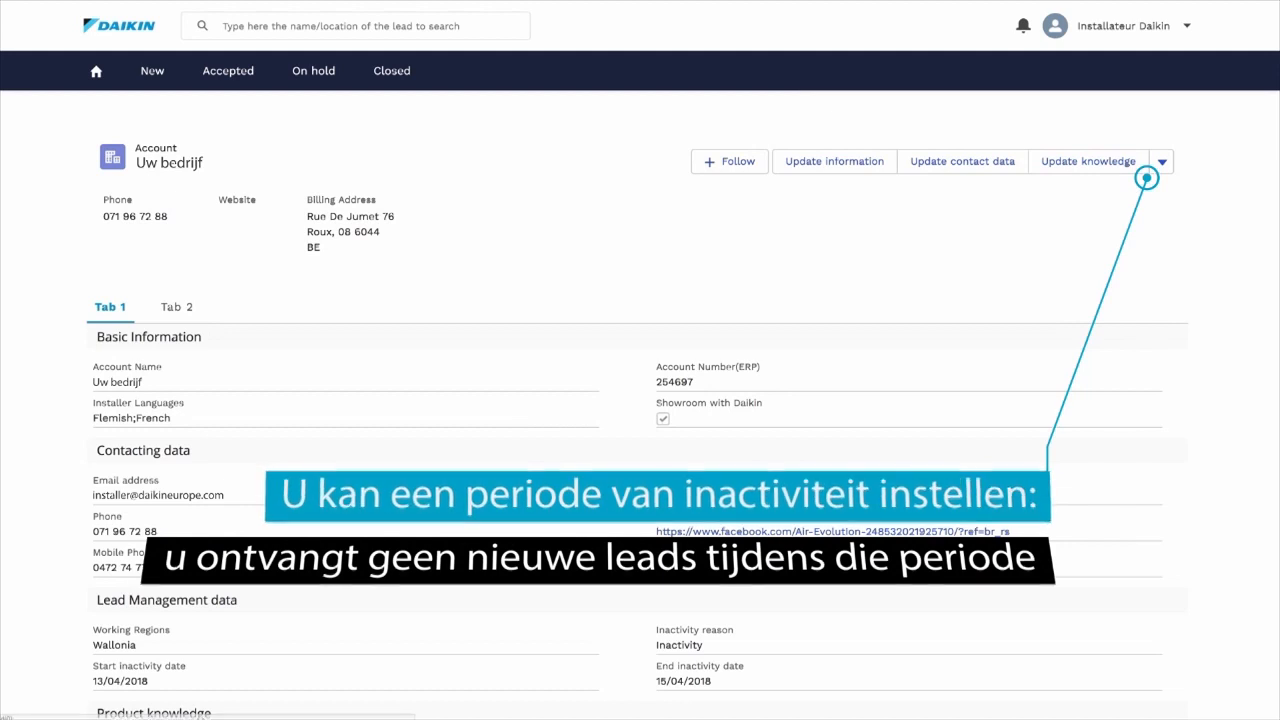
- Enter a company inactivity period from 14/06/2018 to 9/07/2018 and save it
click(1162, 162)
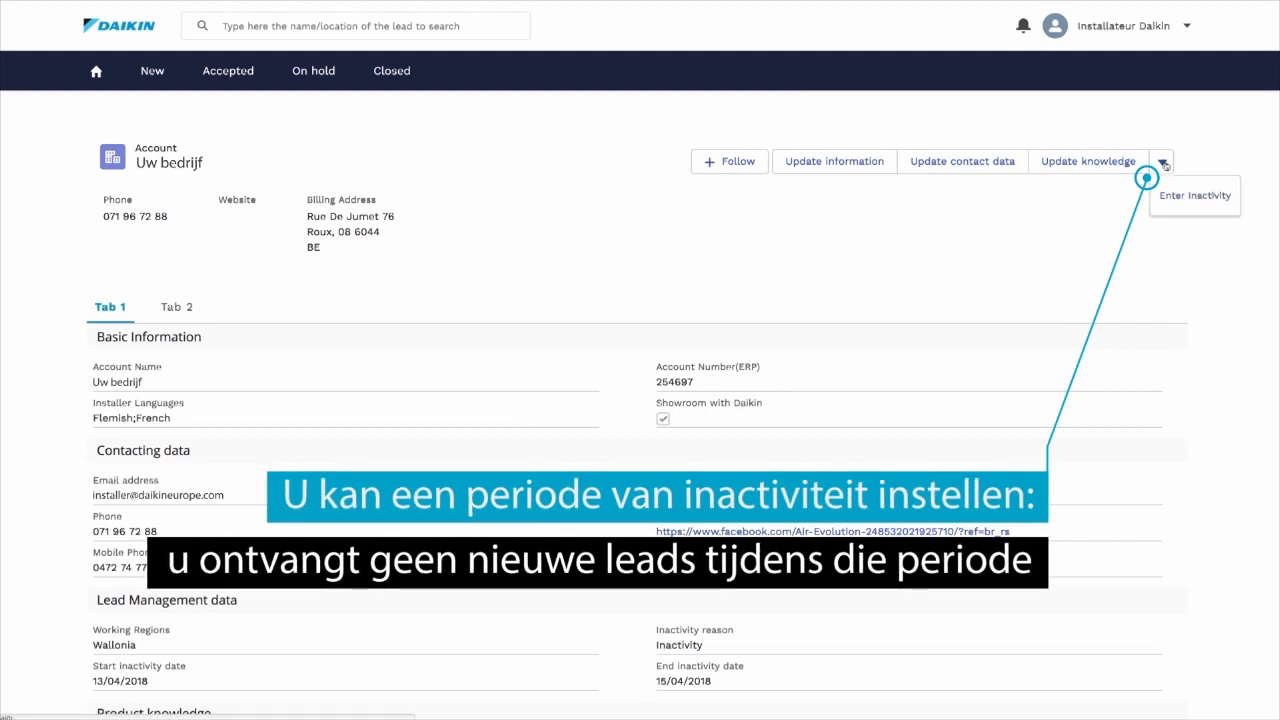
click(1174, 197)
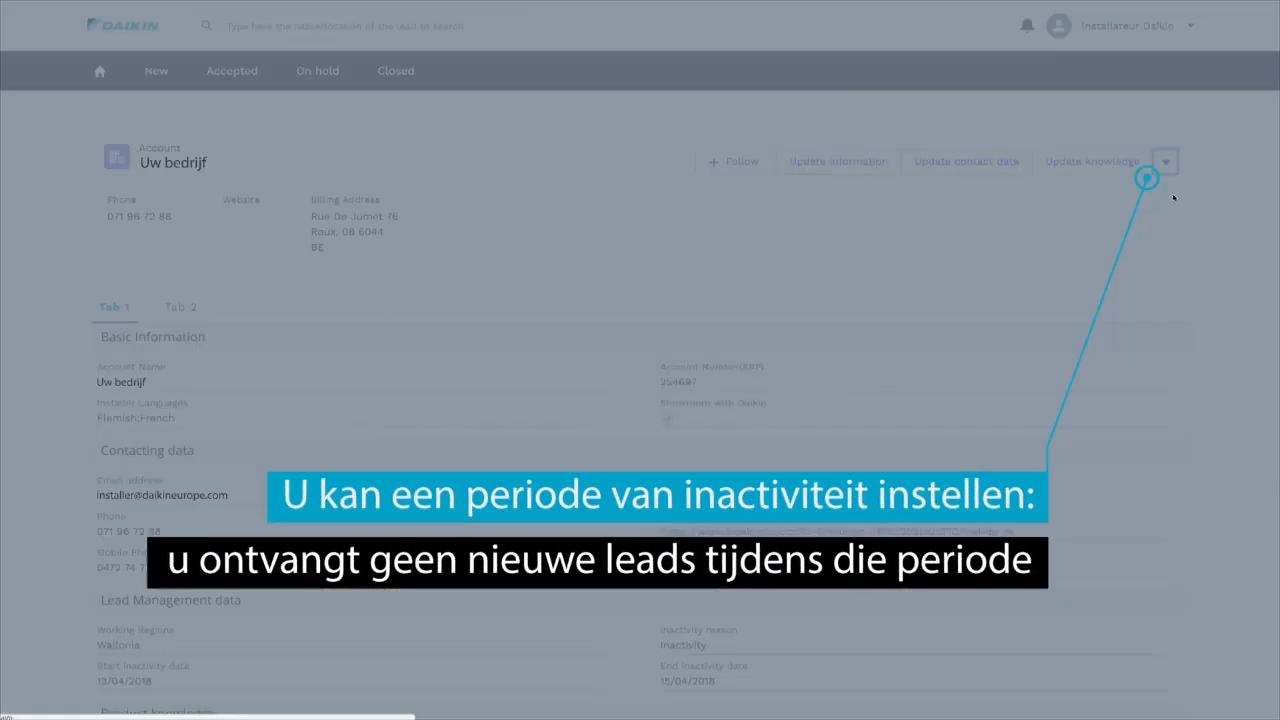
click(614, 370)
click(548, 138)
click(548, 138)
click(526, 260)
click(854, 368)
click(806, 229)
click(857, 426)
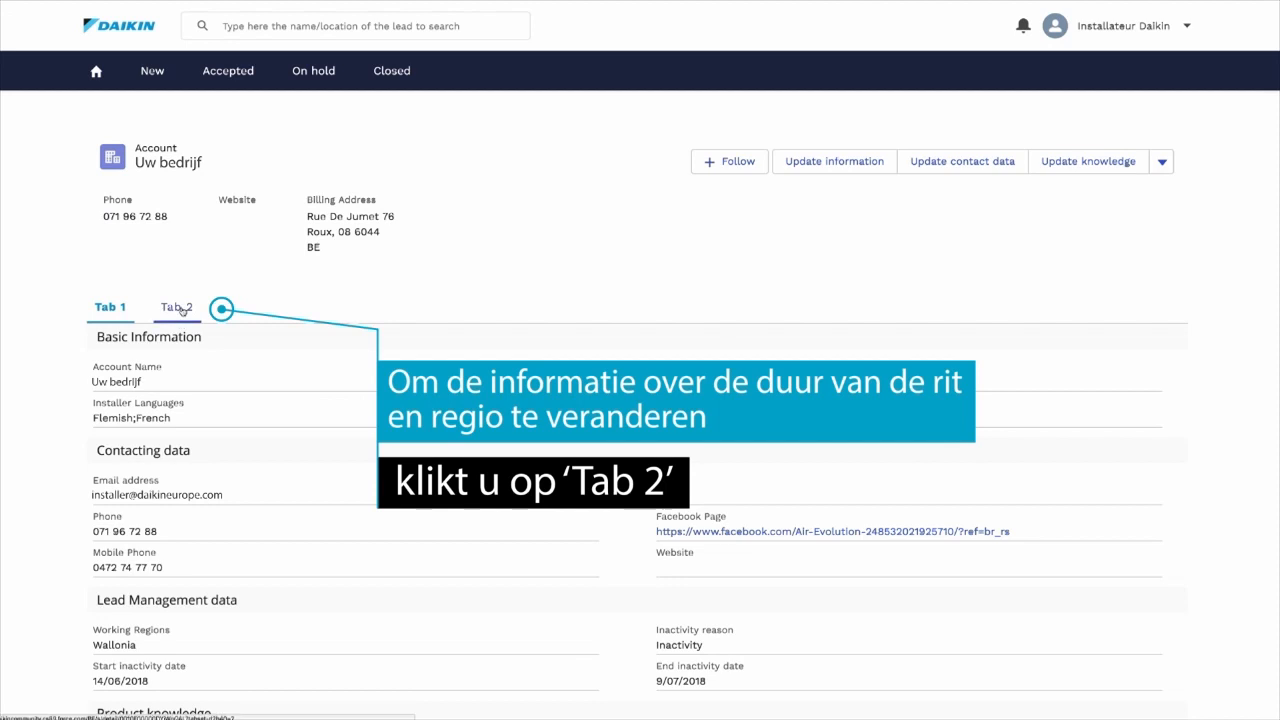
- Set the maximum time willing to drive for the company's Flanders region to 90 minutes and save it
click(181, 310)
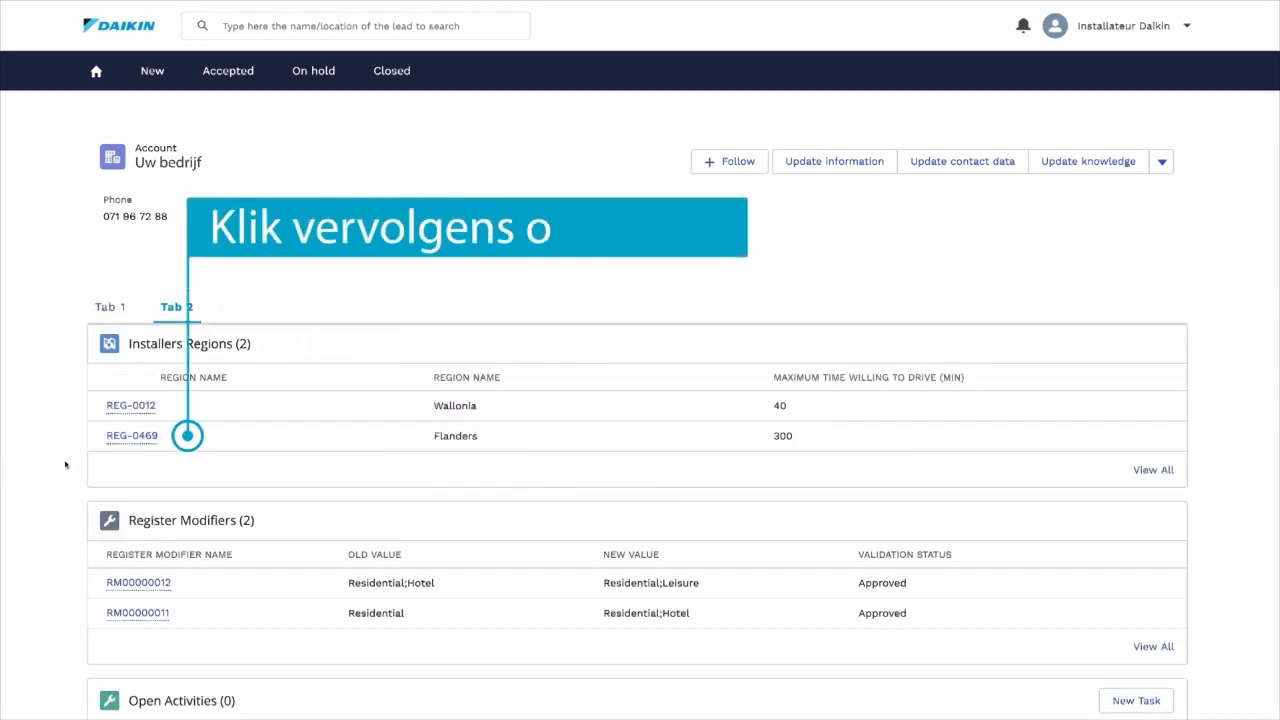
click(132, 435)
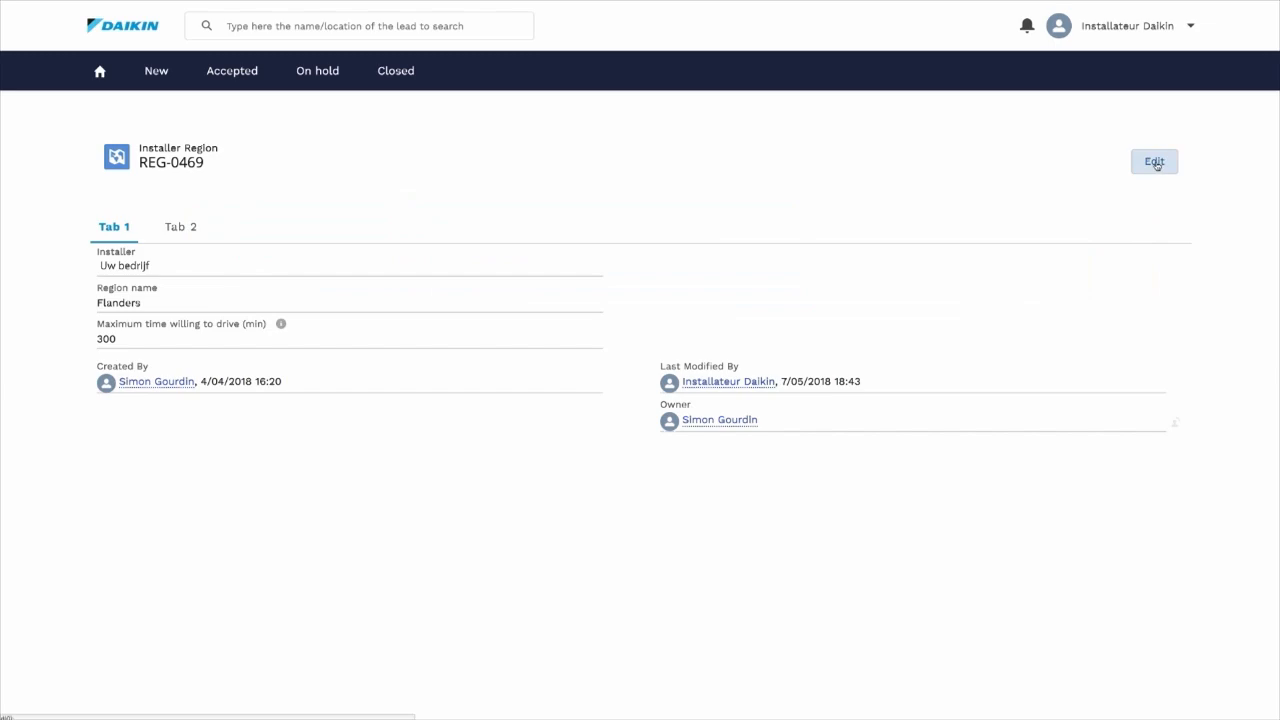
click(1155, 162)
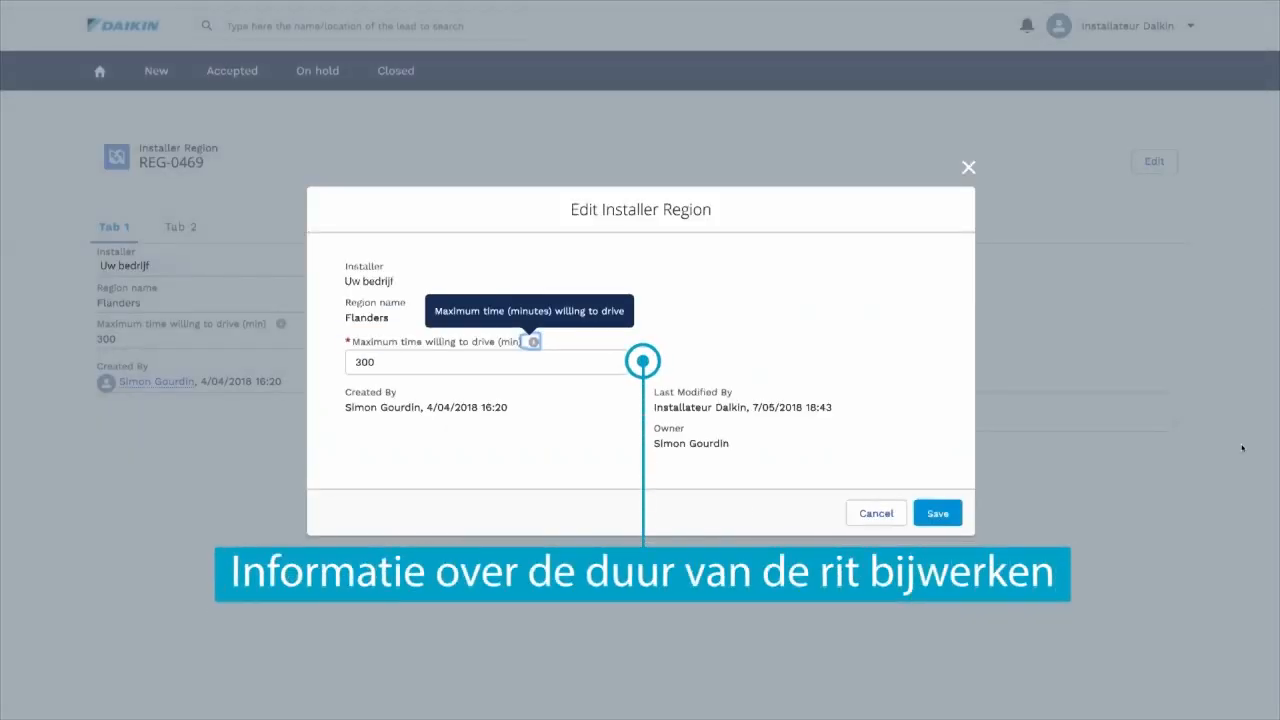
click(366, 362)
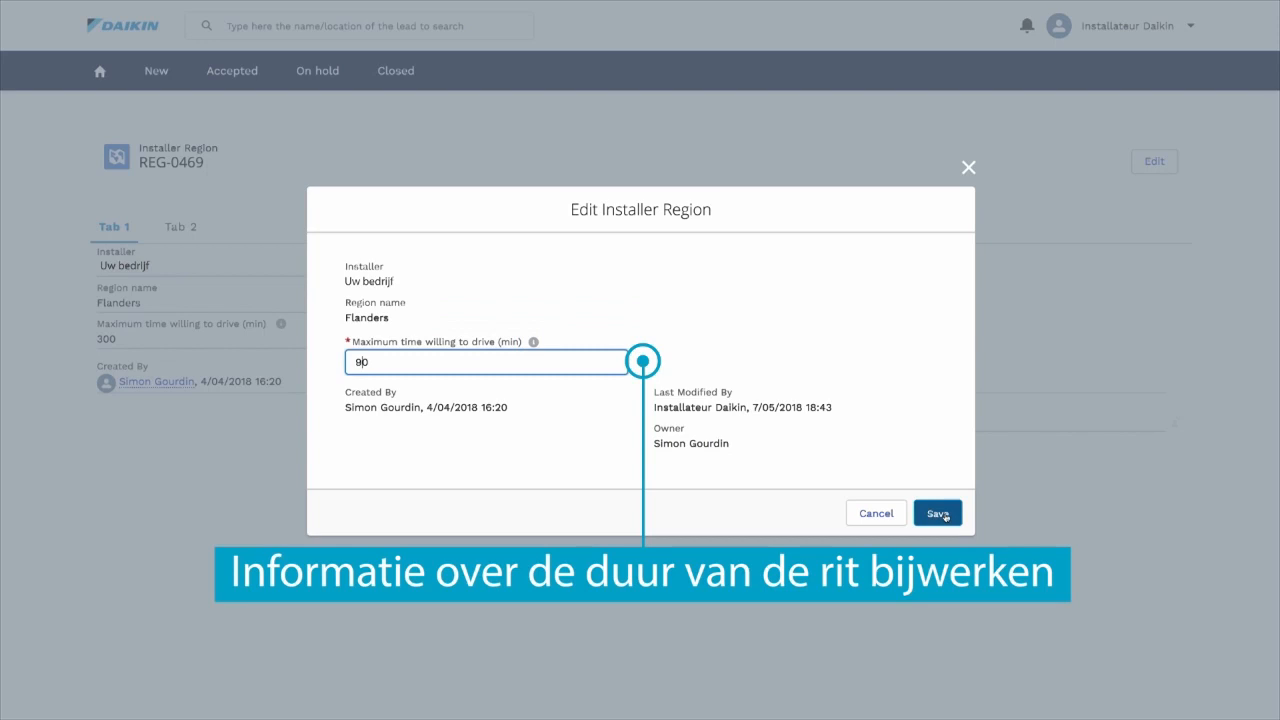
click(946, 517)
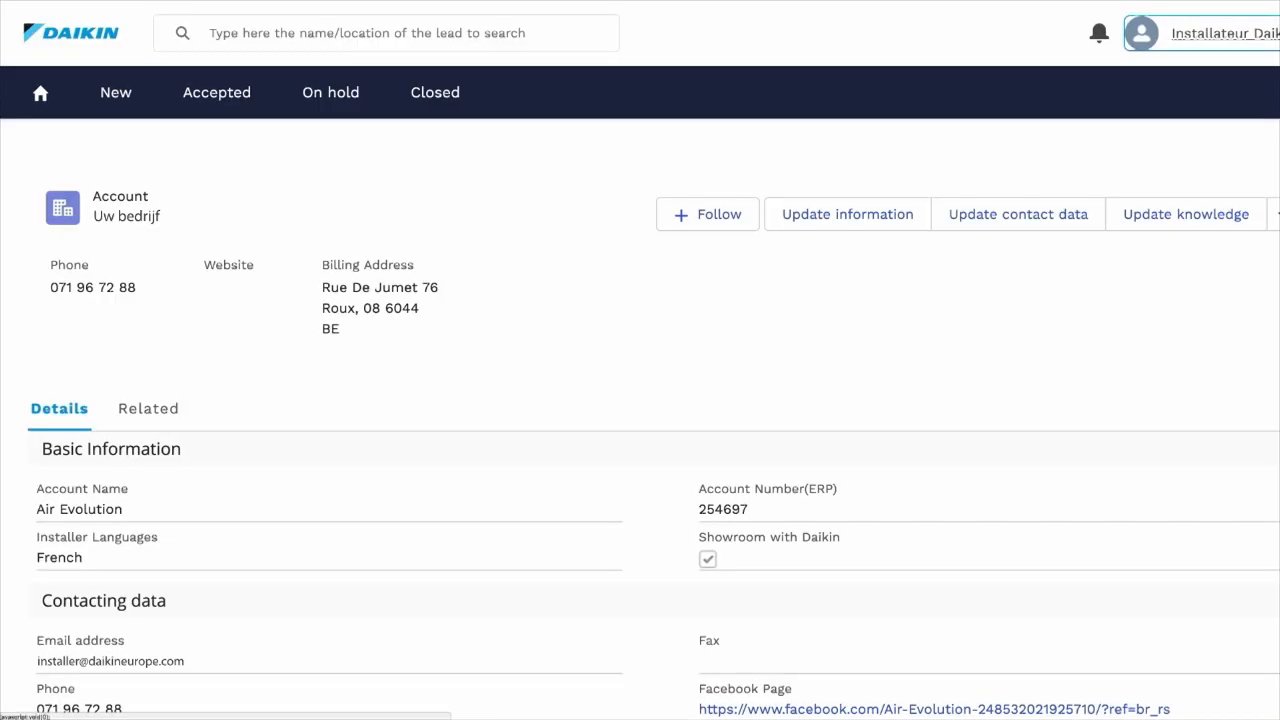
- Look through the company account's details for the moving average and overall scorecard of the leads
scroll(640, 420, down, 8)
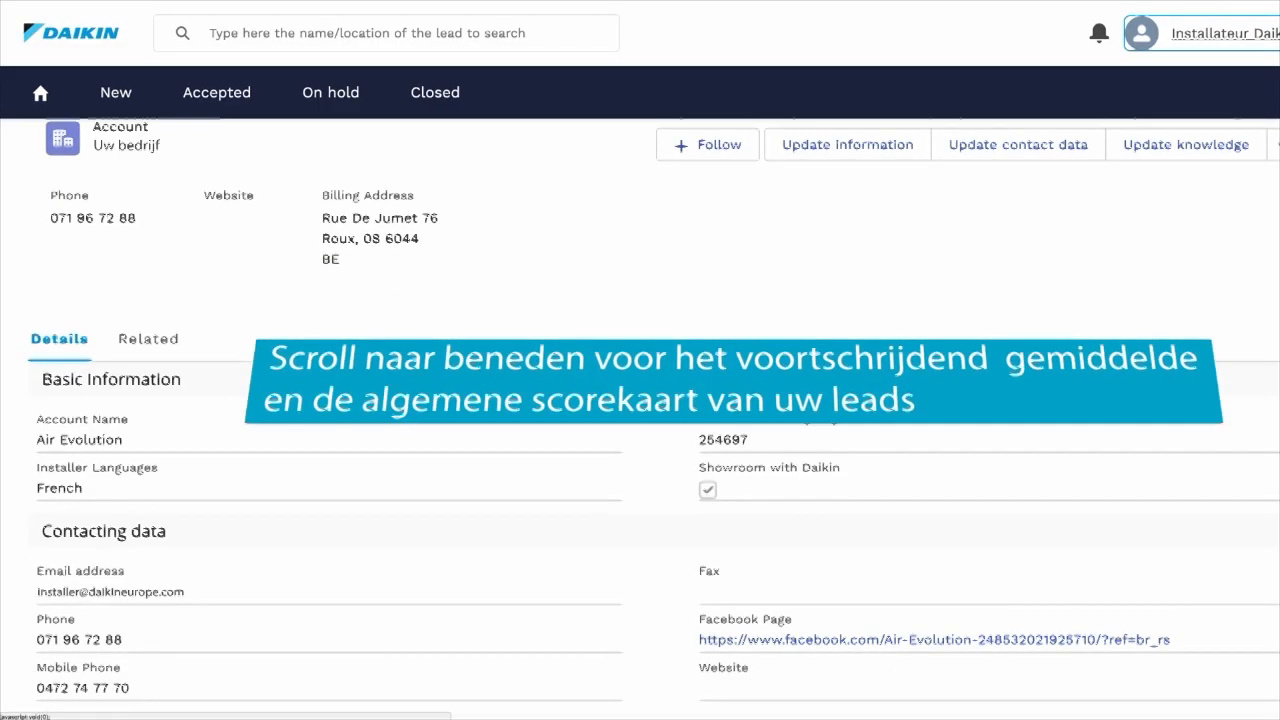
scroll(640, 420, down, 2)
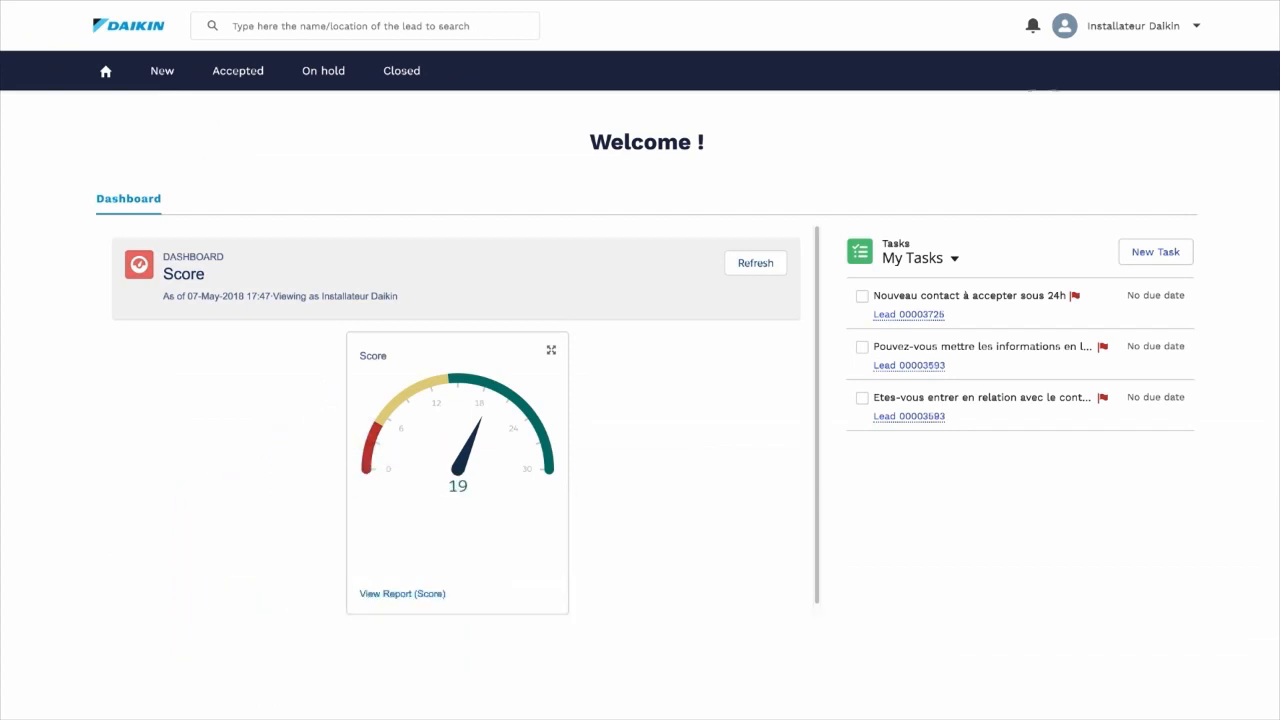
- Open the personal settings and check the available platform languages, keeping English
click(1199, 28)
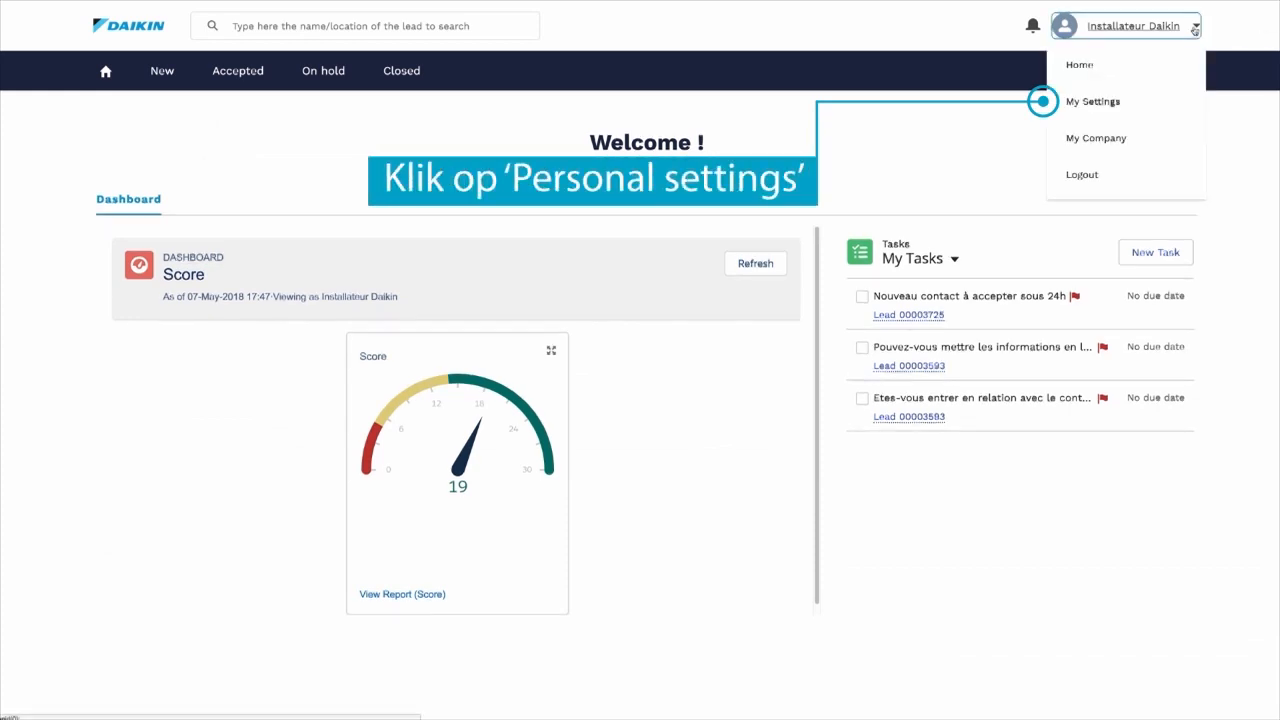
click(1150, 107)
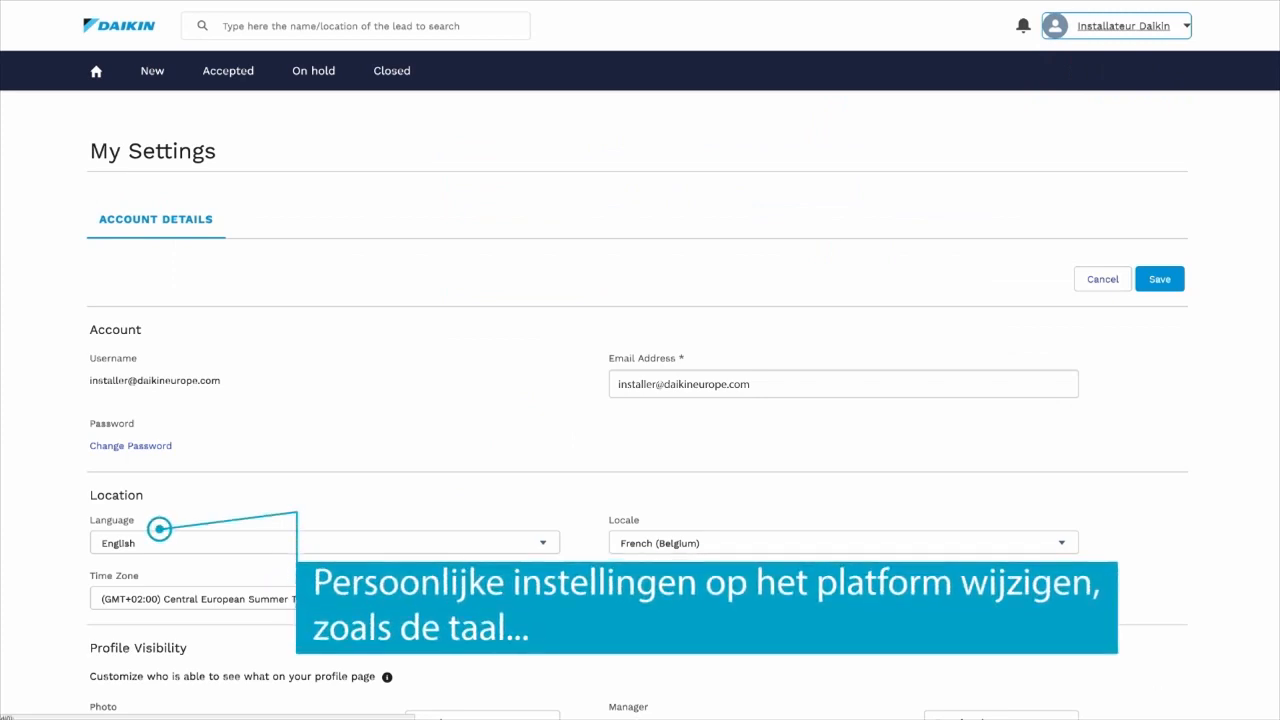
click(483, 546)
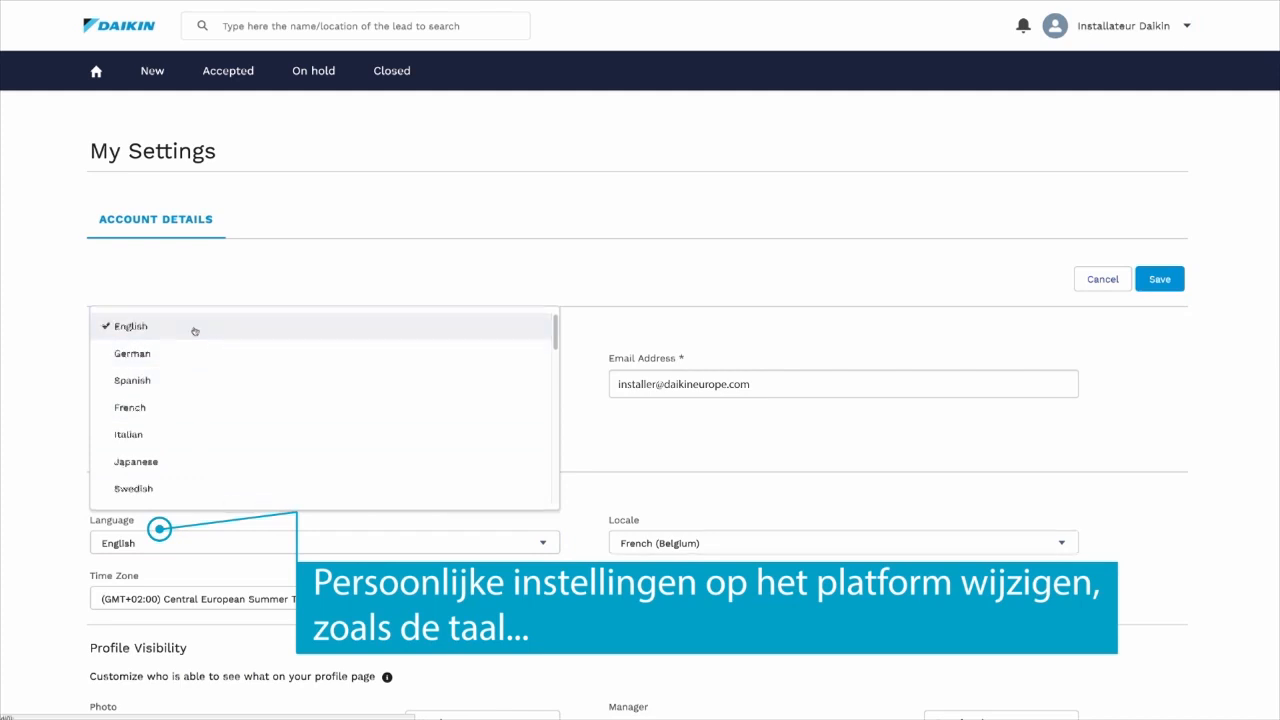
key(Tab)
- View the password change form, close it without changes, and return to the home dashboard
click(114, 447)
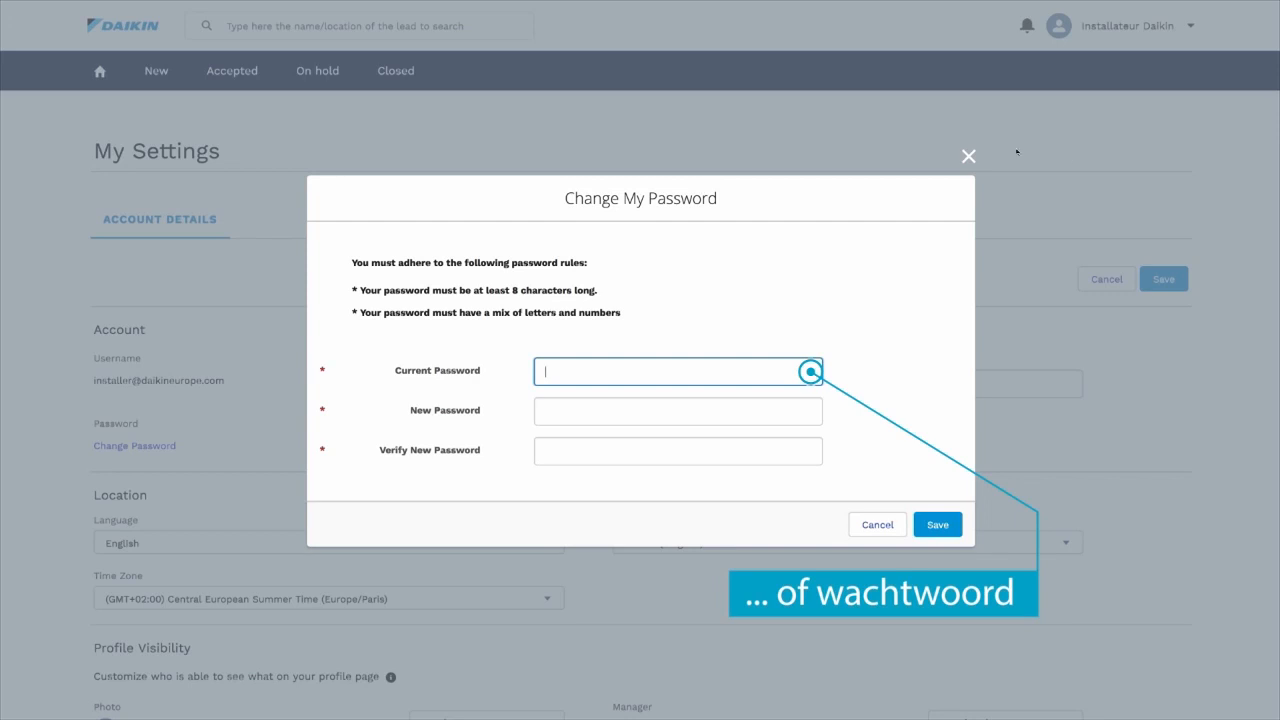
click(968, 157)
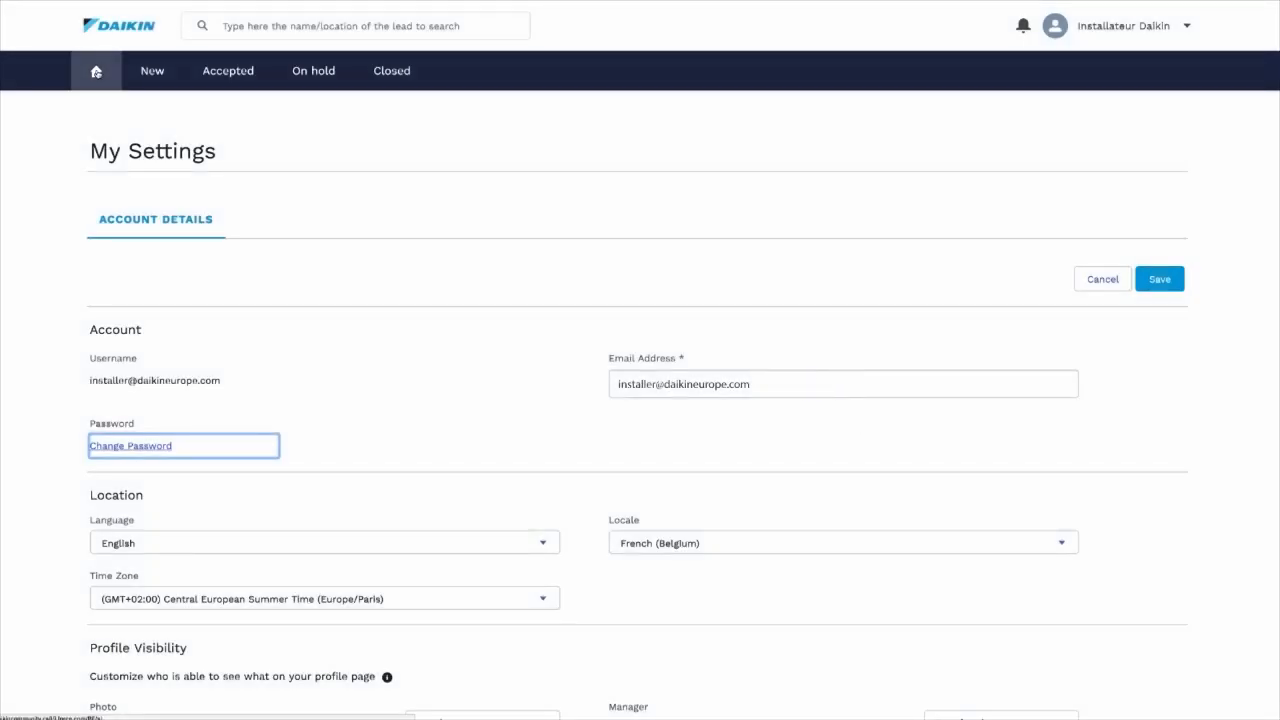
click(96, 71)
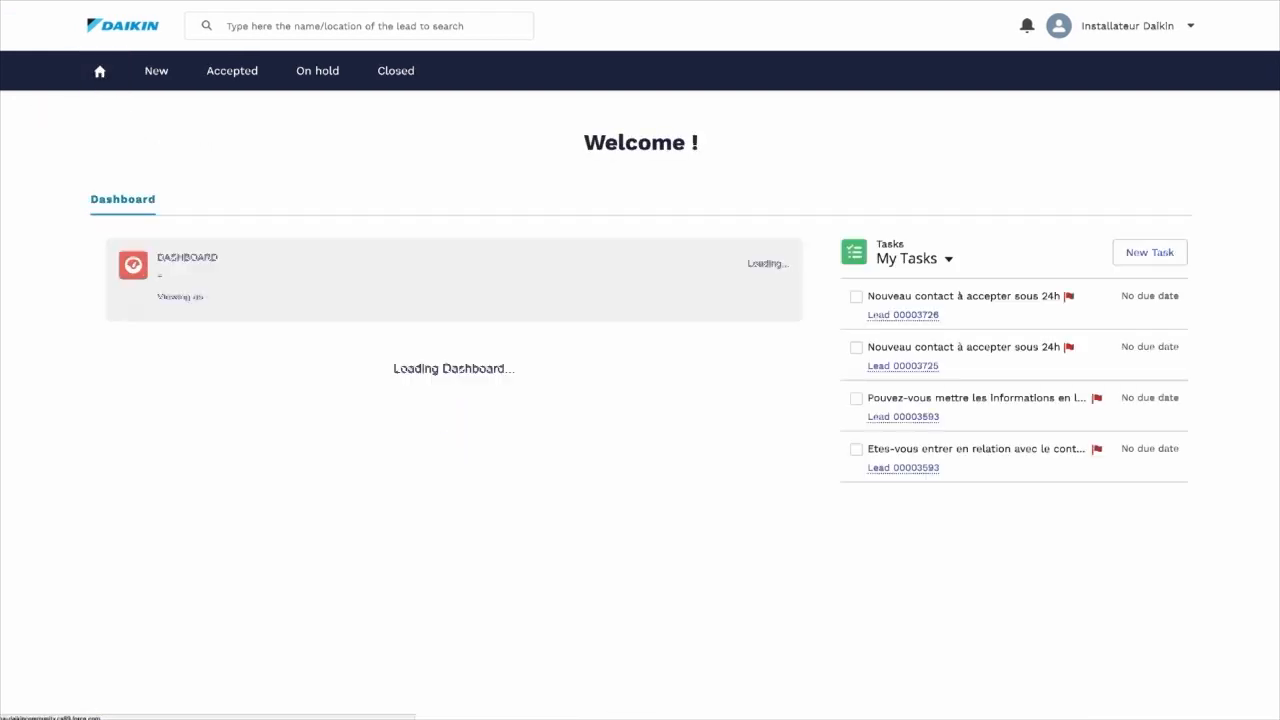